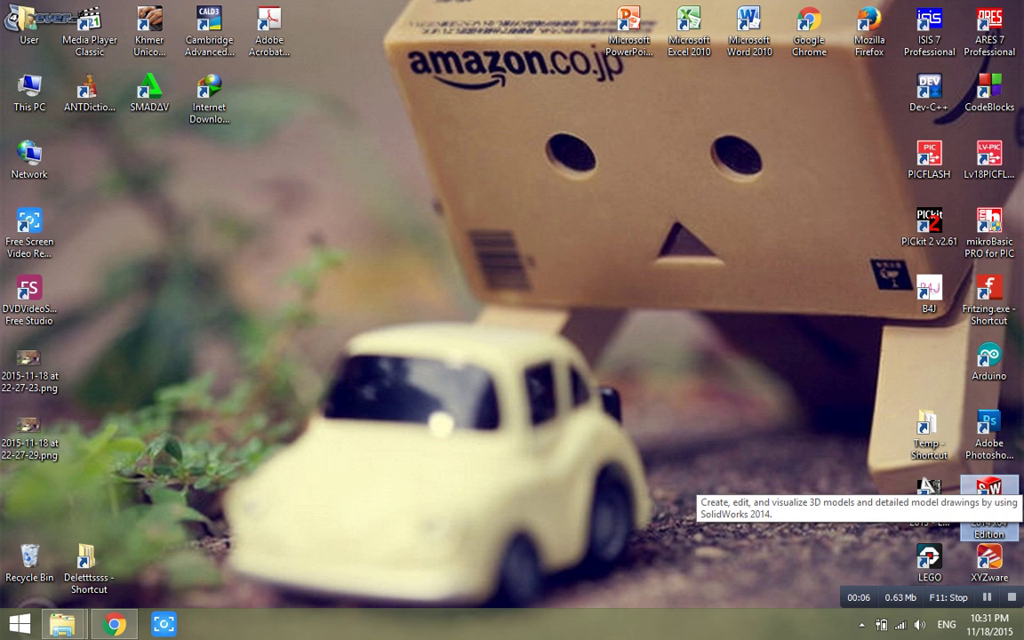
# - Launch SolidWorks 2014 from its desktop shortcut and let it finish loading
pyautogui.doubleClick(988, 489)
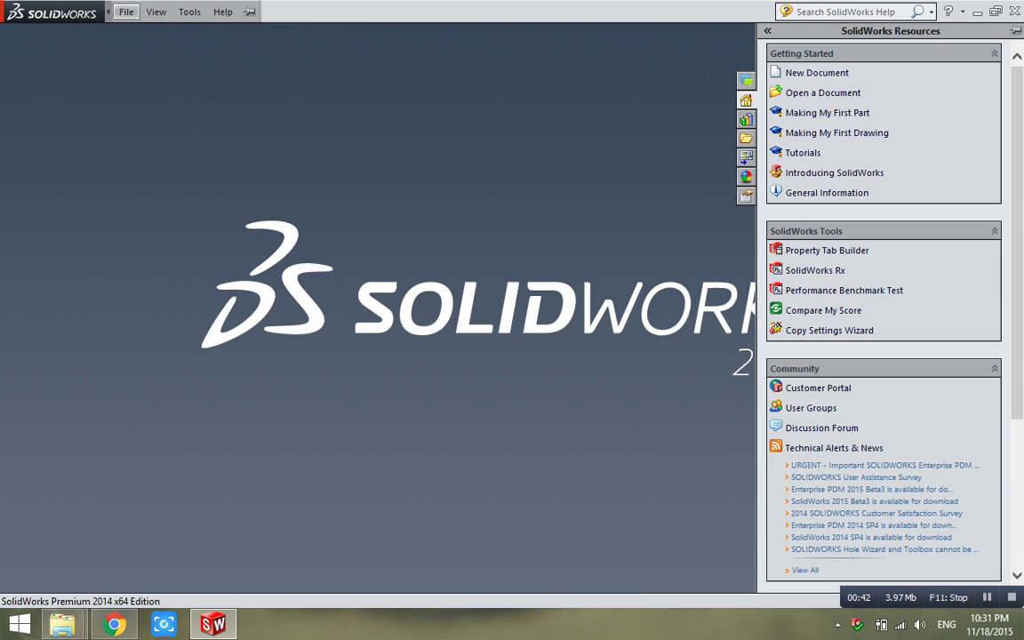
# - Create a new blank Part document, Part1, through File > New
pyautogui.click(156, 12)
pyautogui.click(156, 11)
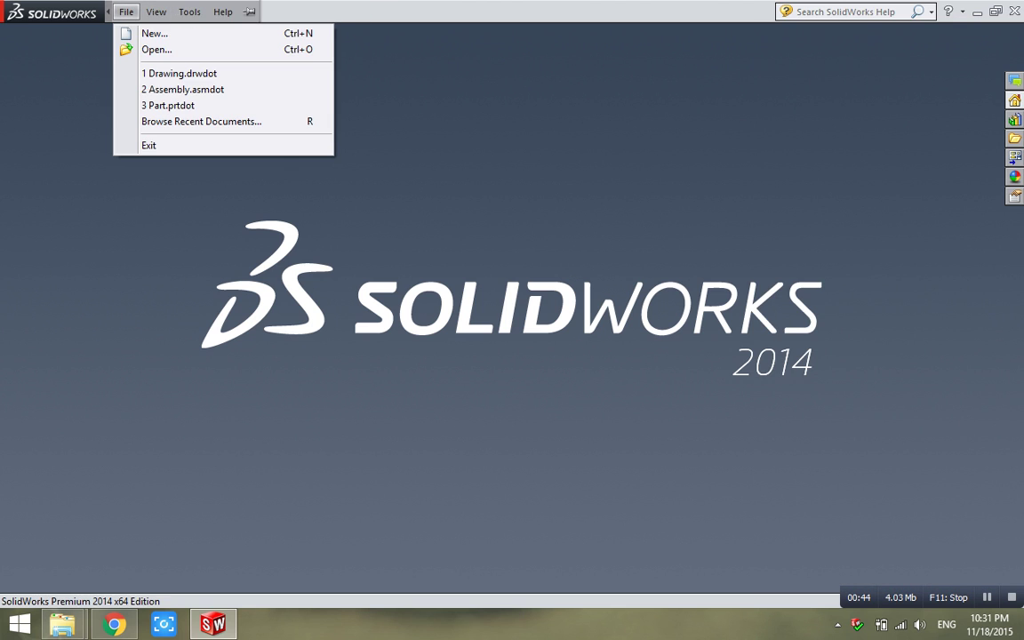
pyautogui.click(151, 32)
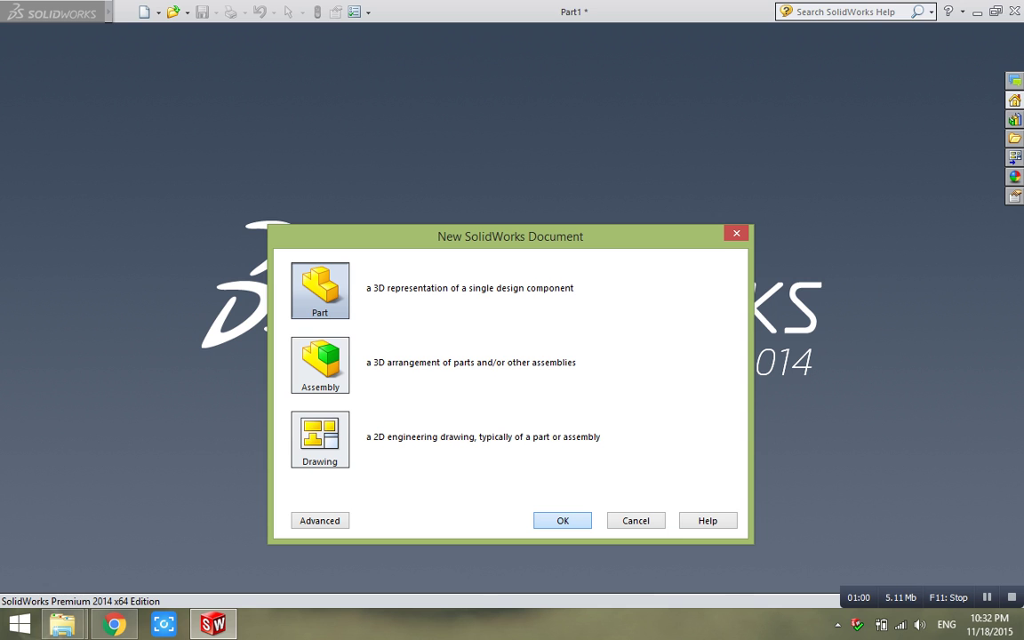
pyautogui.press('Return')
pyautogui.click(113, 624)
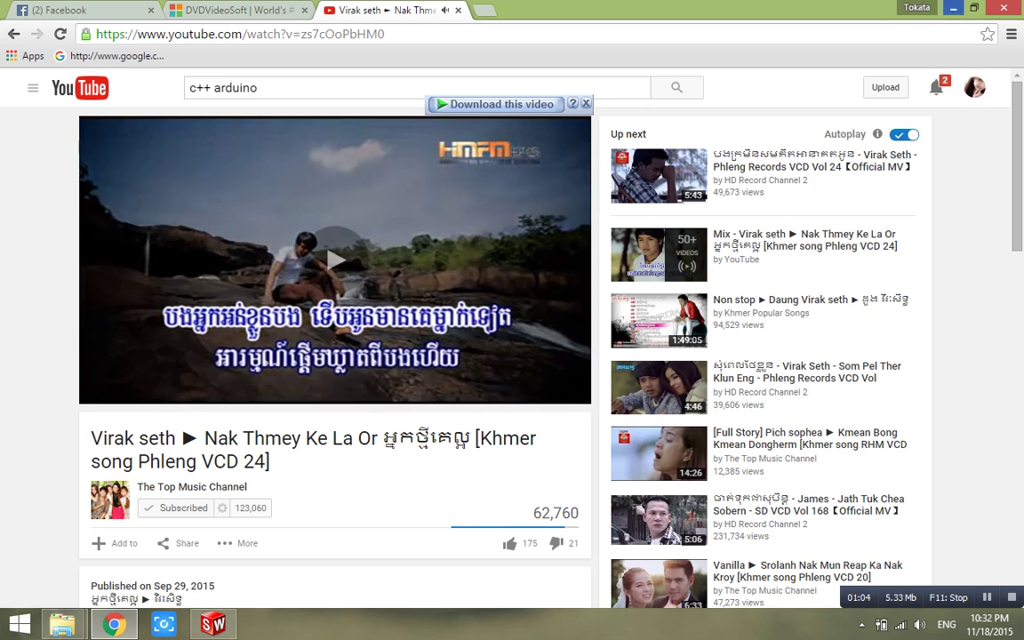
pyautogui.hotkey('alt', 'Tab')
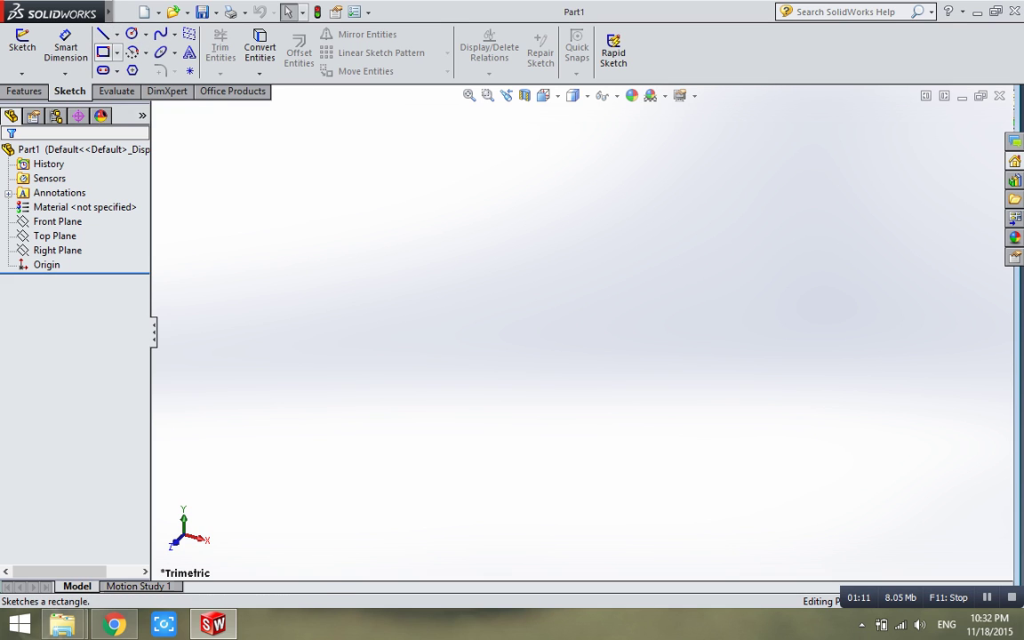
# - Add reference Plane1 on the Top Plane with a 0 mm offset
pyautogui.click(25, 91)
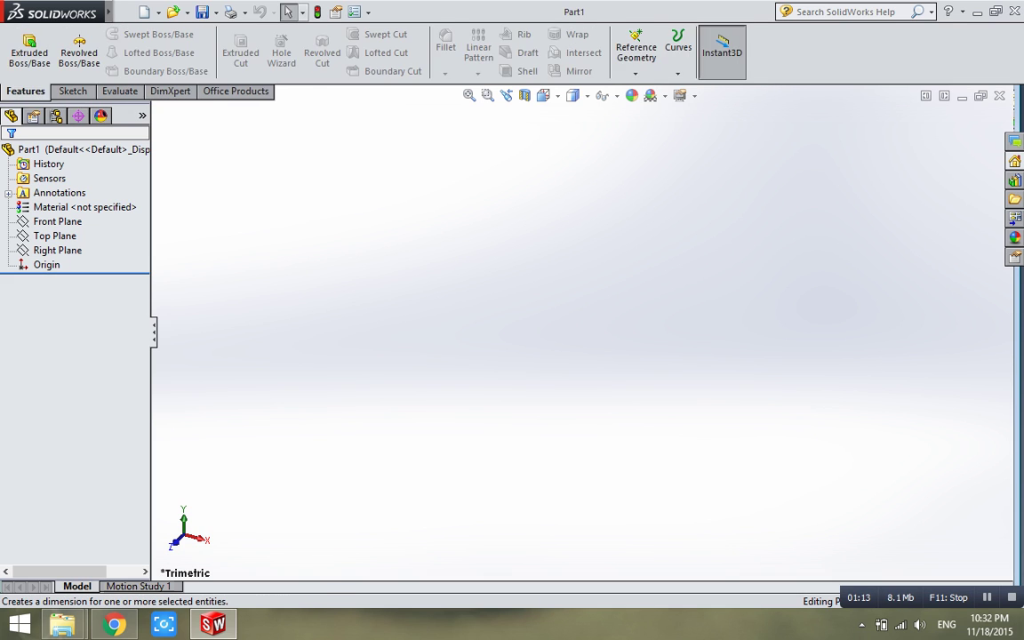
pyautogui.click(635, 53)
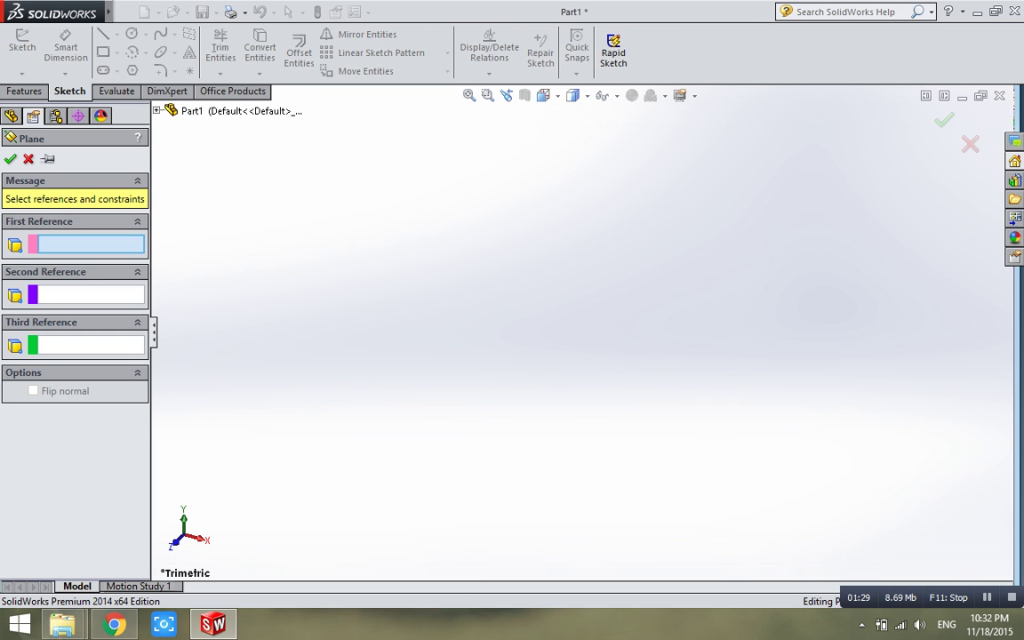
pyautogui.click(157, 110)
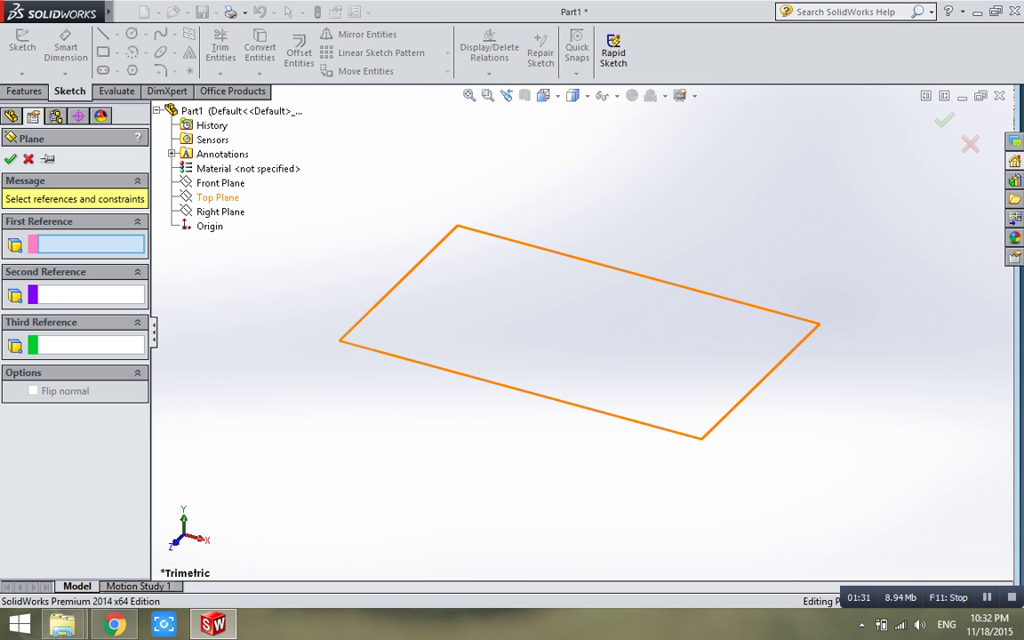
pyautogui.click(218, 197)
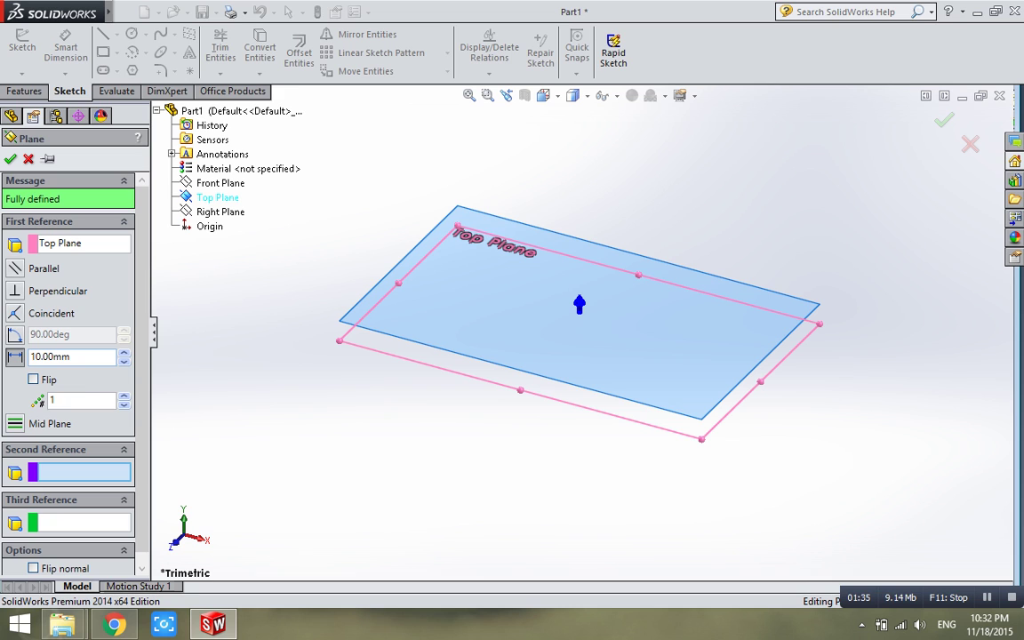
pyautogui.press('BackSpace')
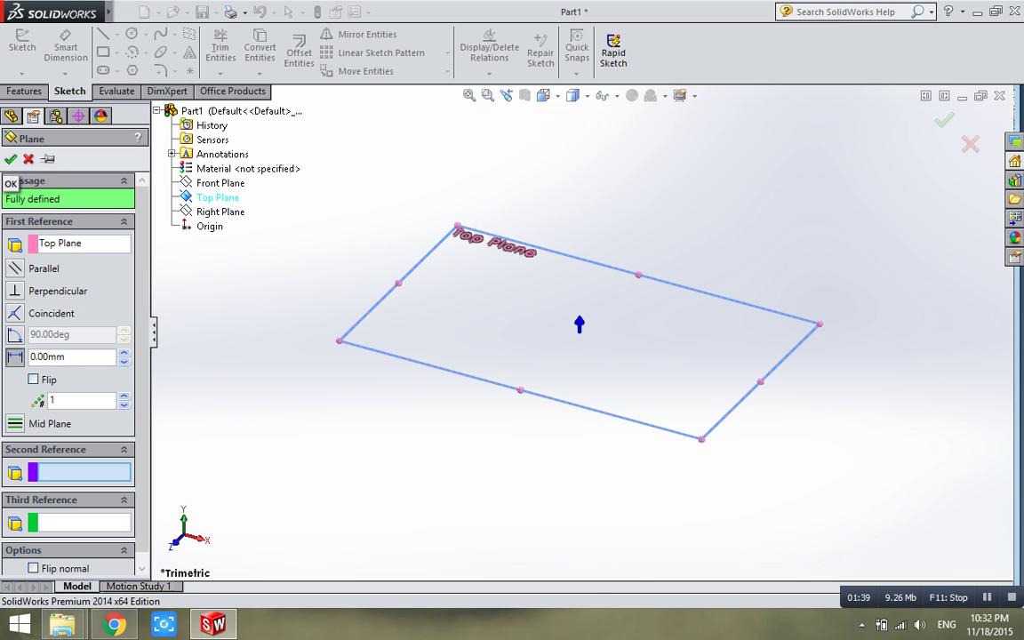
pyautogui.click(11, 158)
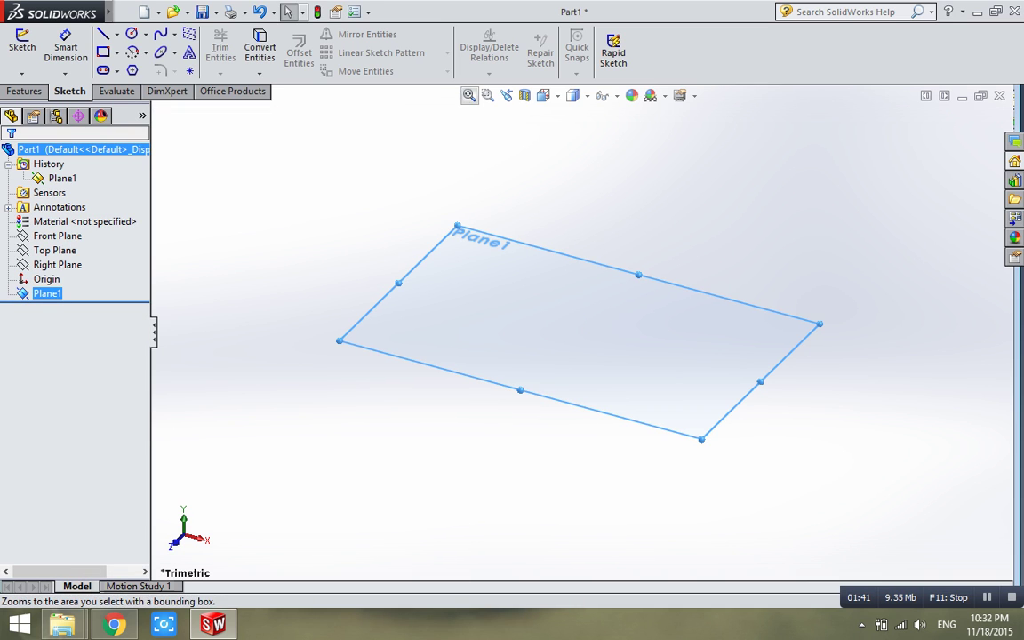
# - Viewing Plane1 from the top, draw a 40 × 40 mm corner rectangle from the origin
pyautogui.click(542, 96)
pyautogui.click(508, 122)
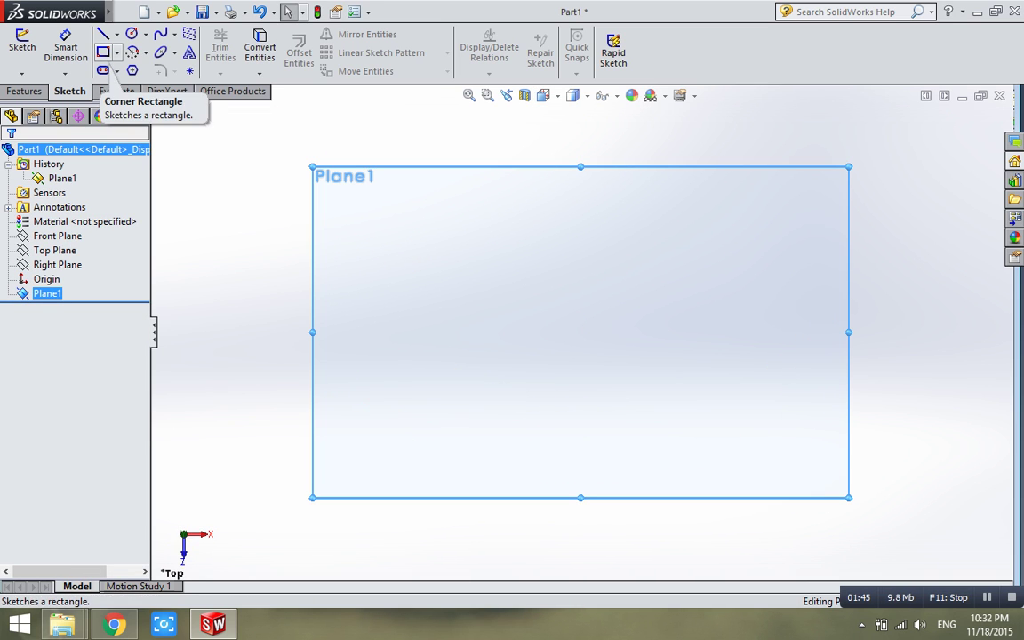
pyautogui.click(103, 52)
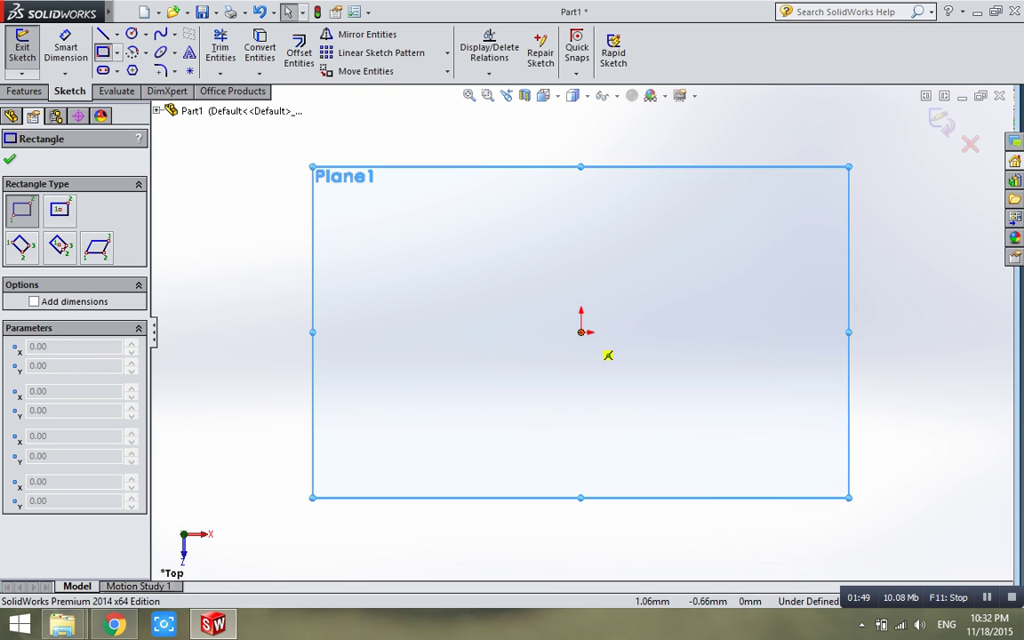
pyautogui.click(581, 333)
pyautogui.click(633, 385)
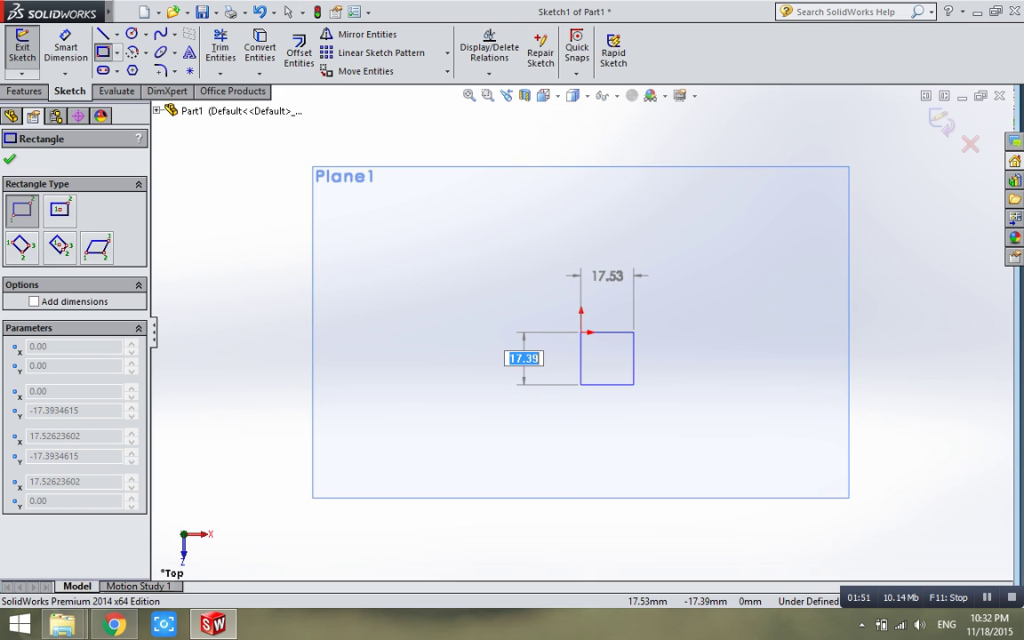
pyautogui.write('40')
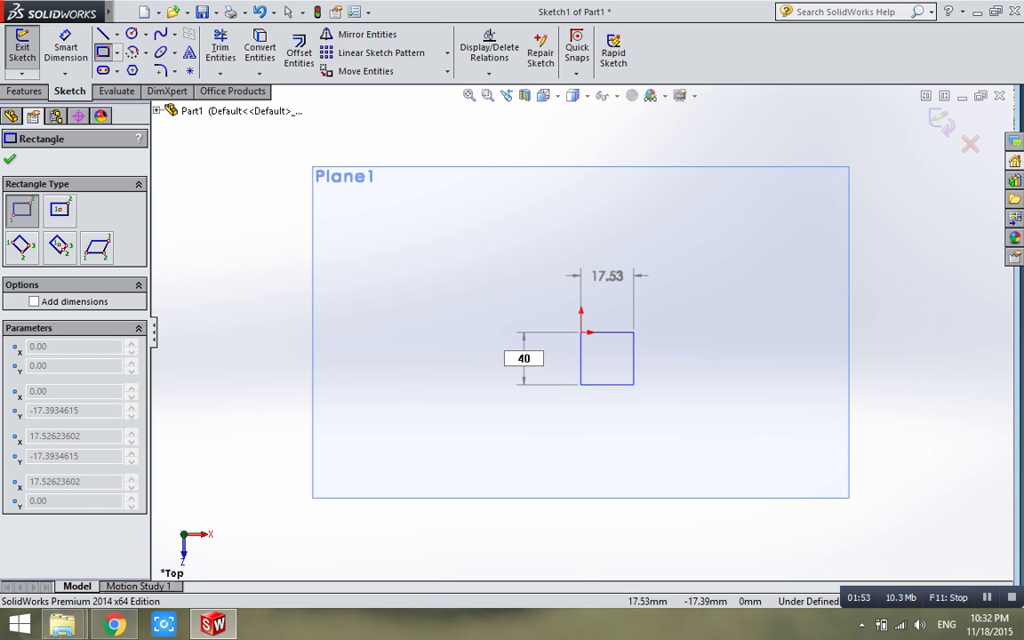
pyautogui.press('Tab')
pyautogui.write('40')
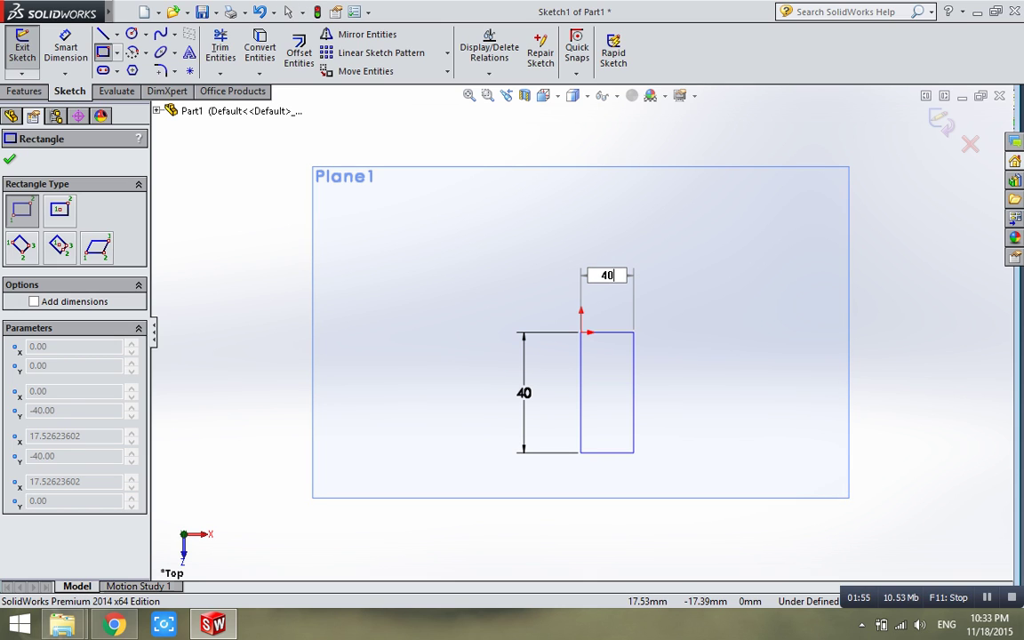
pyautogui.press('Return')
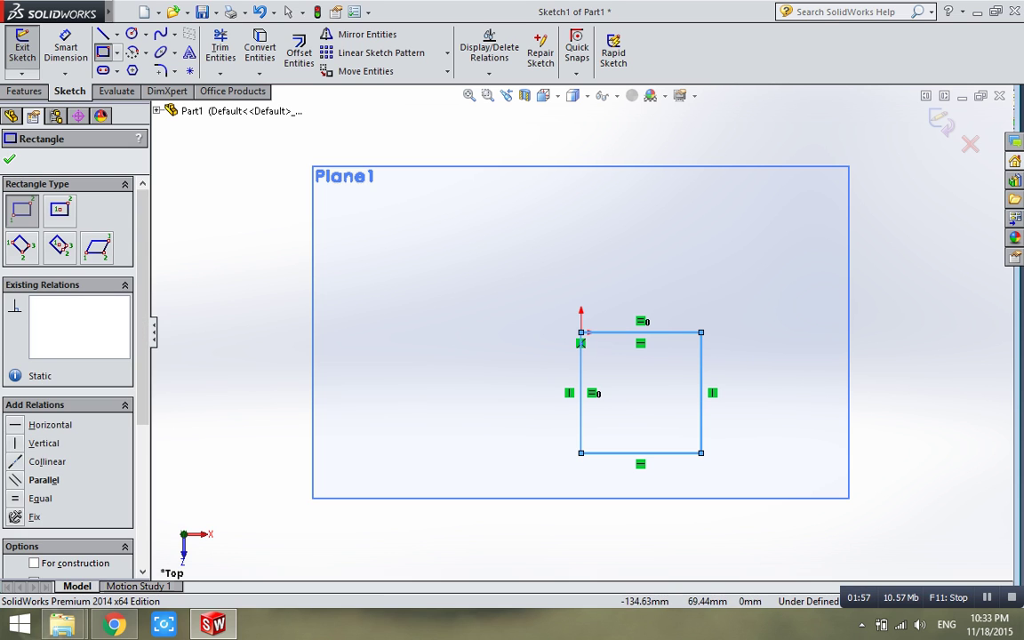
# - Stop the rectangle tool, orbit to check the square, and exit Sketch1
pyautogui.press('Escape')
pyautogui.scroll(3, 584, 331)
pyautogui.scroll(2, 583, 331)
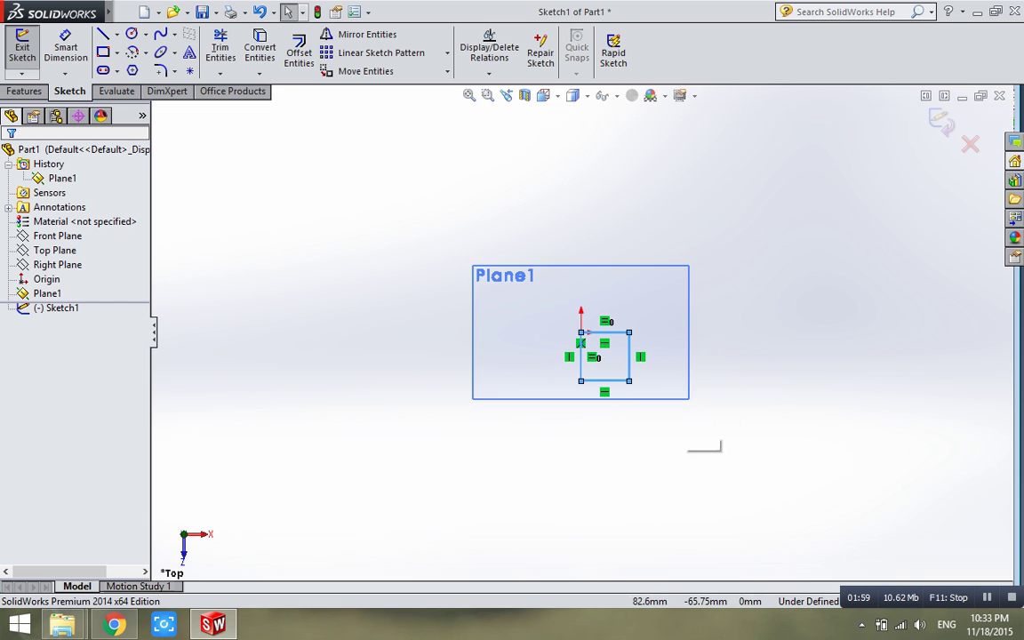
pyautogui.moveTo(578, 338)
pyautogui.mouseDown(button='middle')
pyautogui.moveTo(586, 356)
pyautogui.moveTo(587, 338)
pyautogui.mouseUp(button='middle')
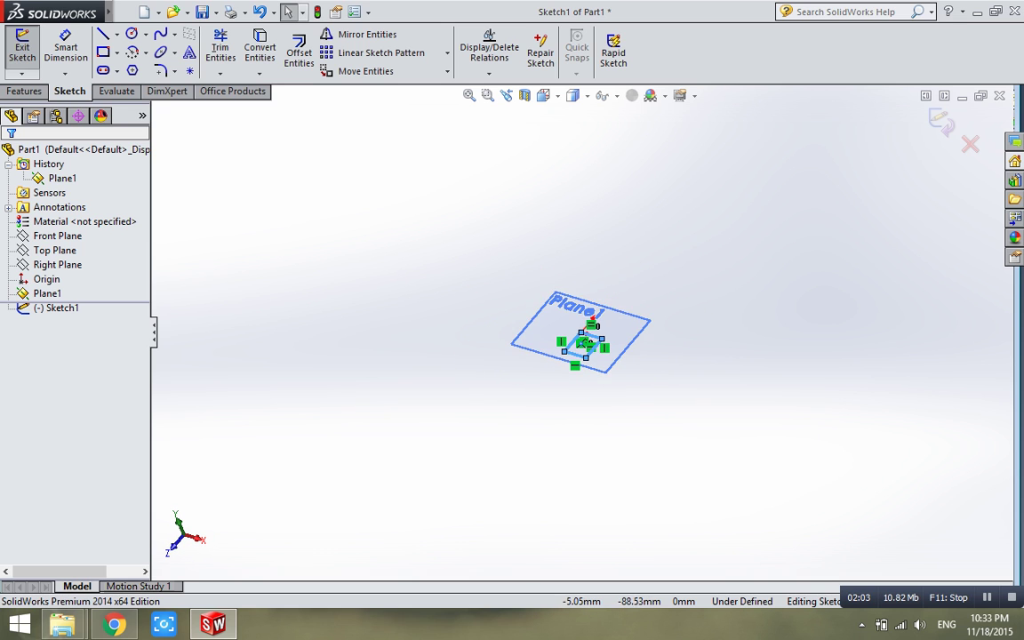
pyautogui.scroll(-3, 586, 337)
pyautogui.scroll(2, 586, 338)
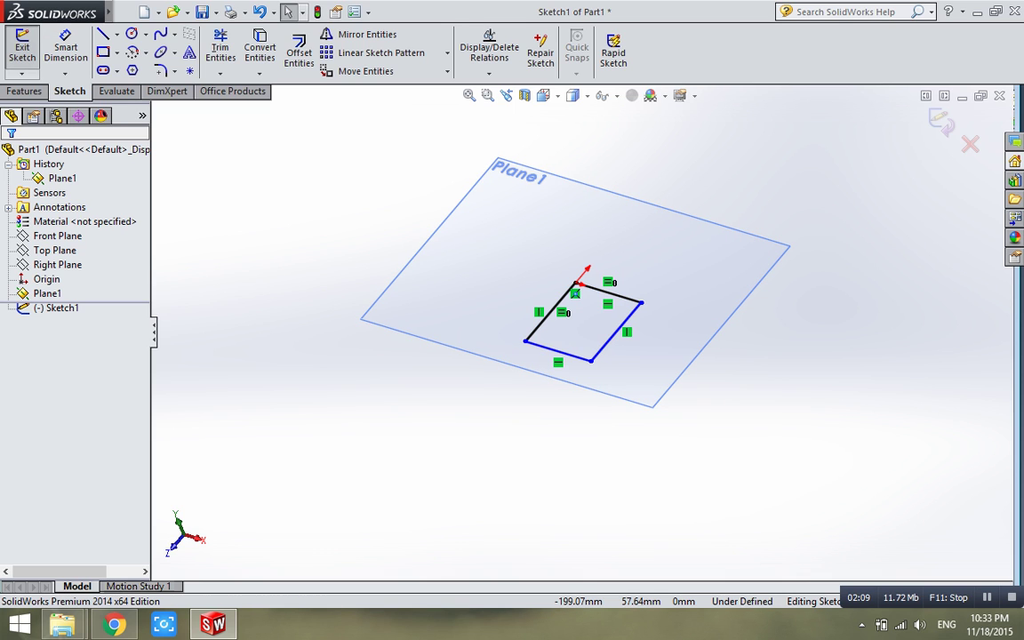
pyautogui.click(22, 49)
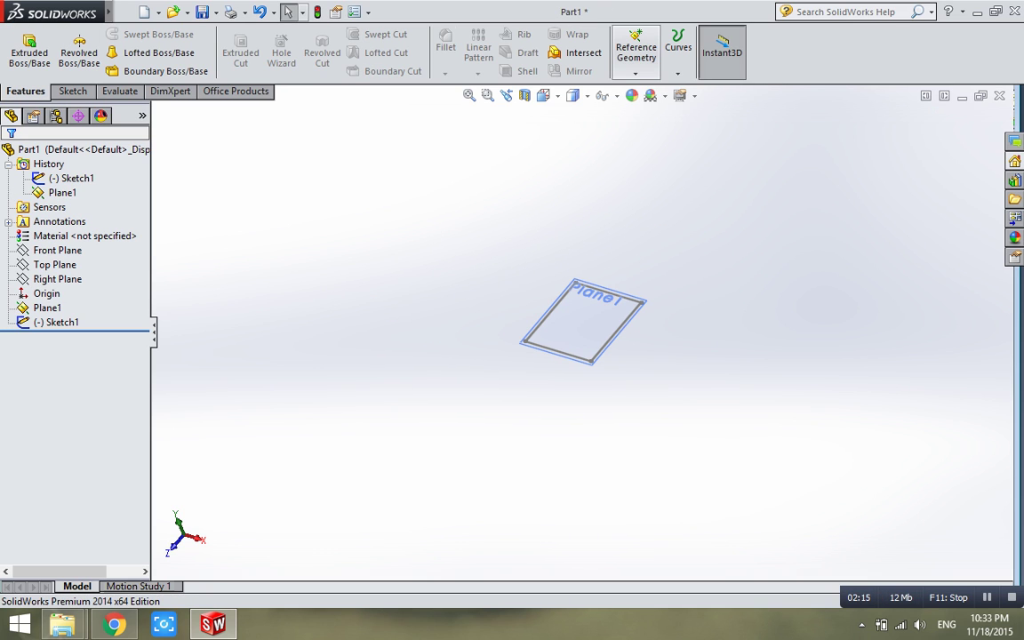
# - Add Plane2 offset 100 mm from the Top Plane
pyautogui.click(636, 51)
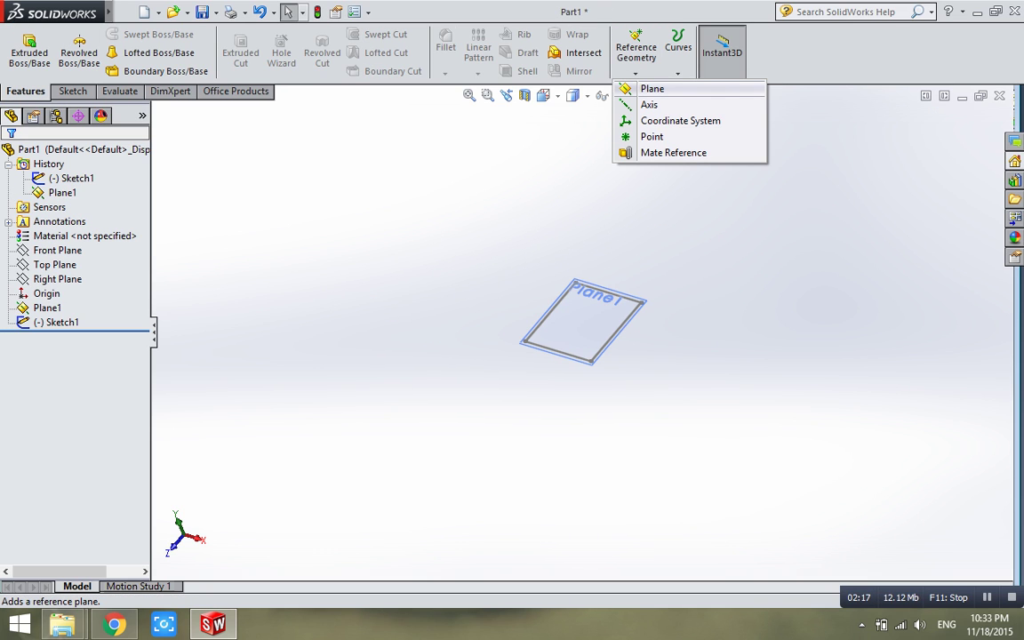
pyautogui.press('Escape')
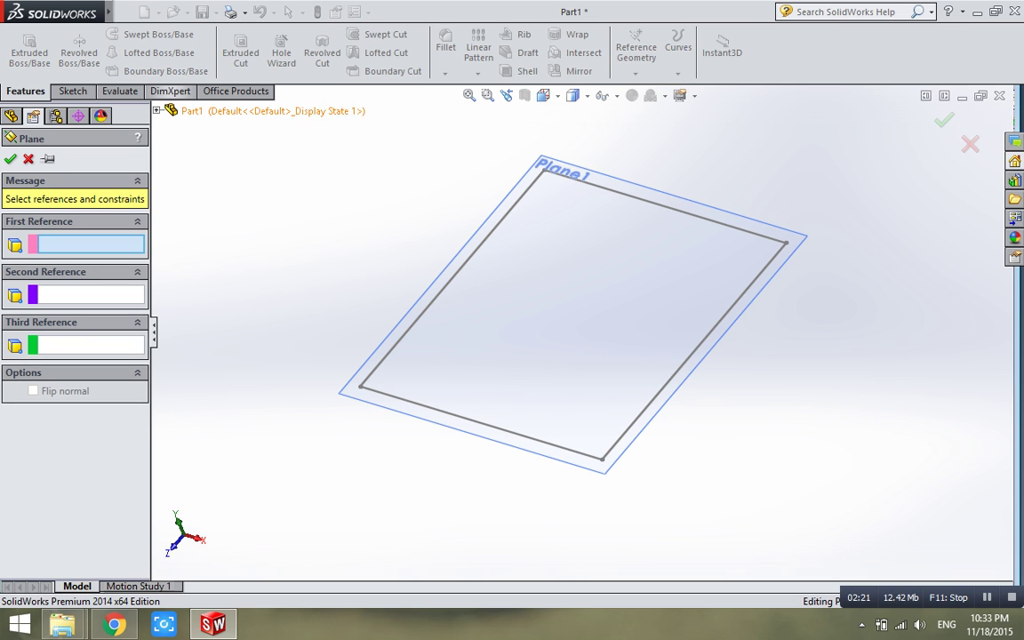
pyautogui.click(157, 110)
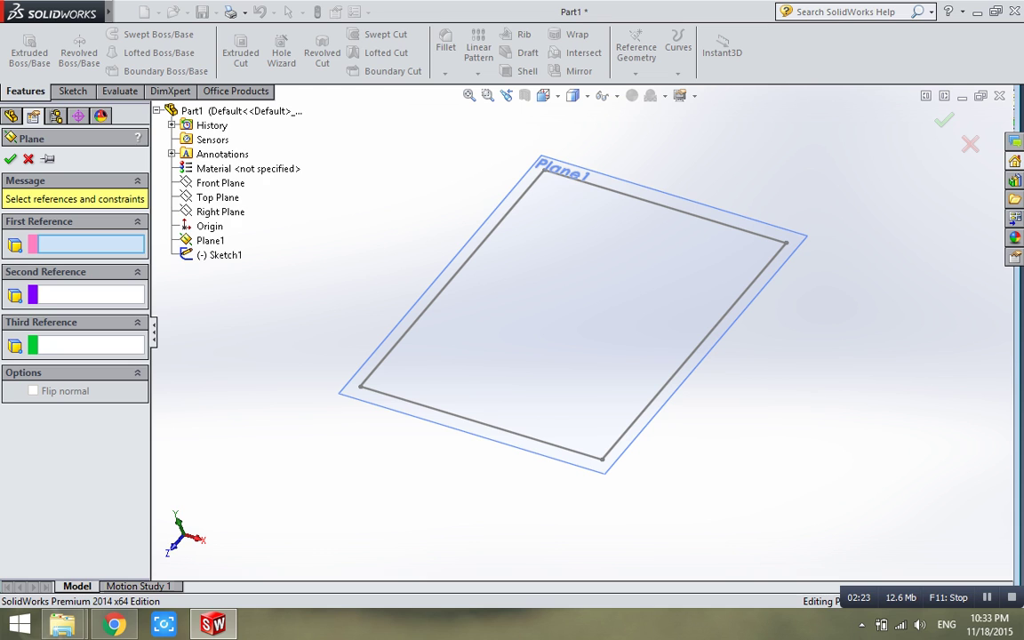
pyautogui.click(218, 197)
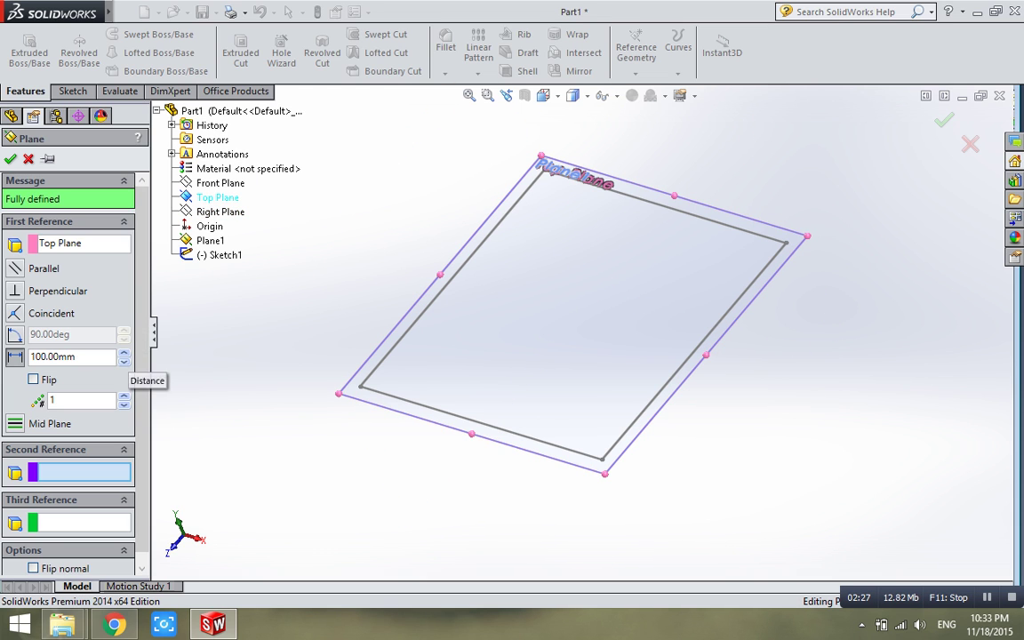
pyautogui.click(124, 361)
pyautogui.scroll(-3, 800, 364)
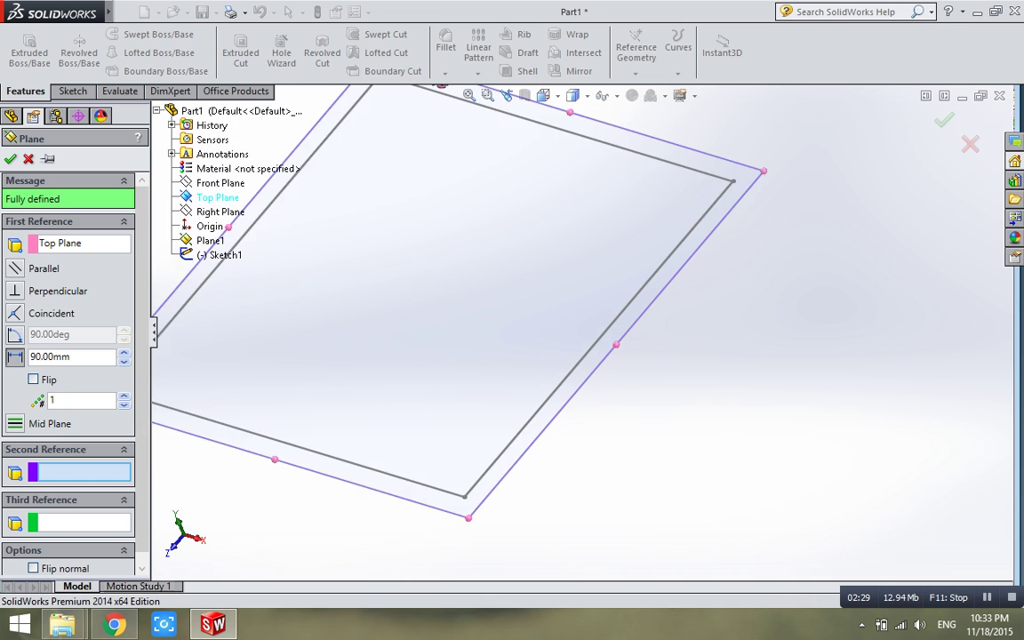
pyautogui.scroll(3, 533, 338)
pyautogui.scroll(2, 409, 276)
pyautogui.moveTo(533, 400)
pyautogui.mouseDown(button='middle')
pyautogui.moveTo(551, 267)
pyautogui.moveTo(551, 427)
pyautogui.mouseUp(button='middle')
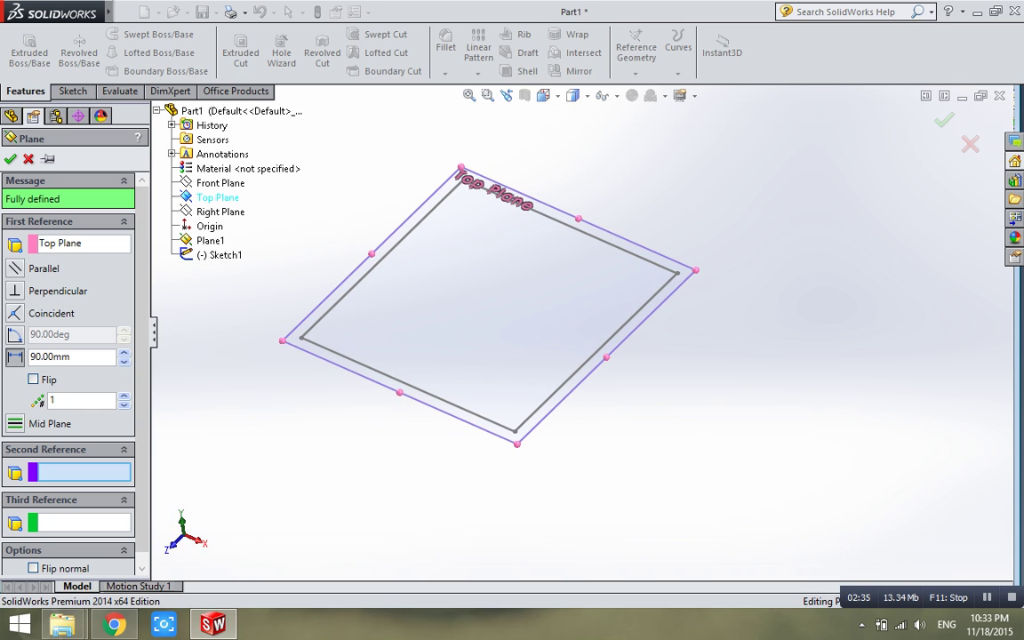
pyautogui.click(124, 352)
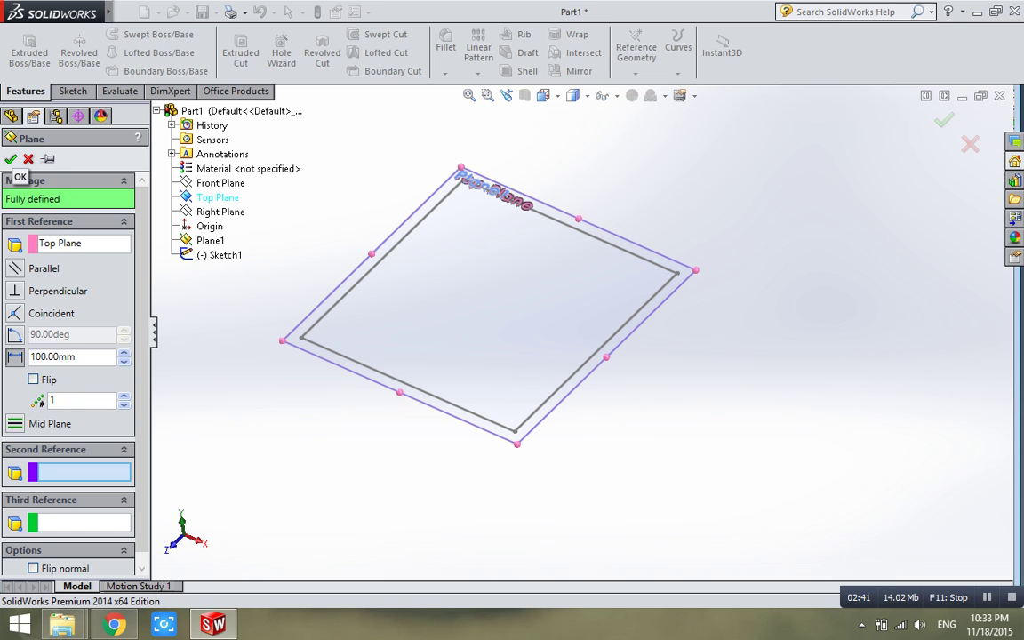
pyautogui.click(10, 158)
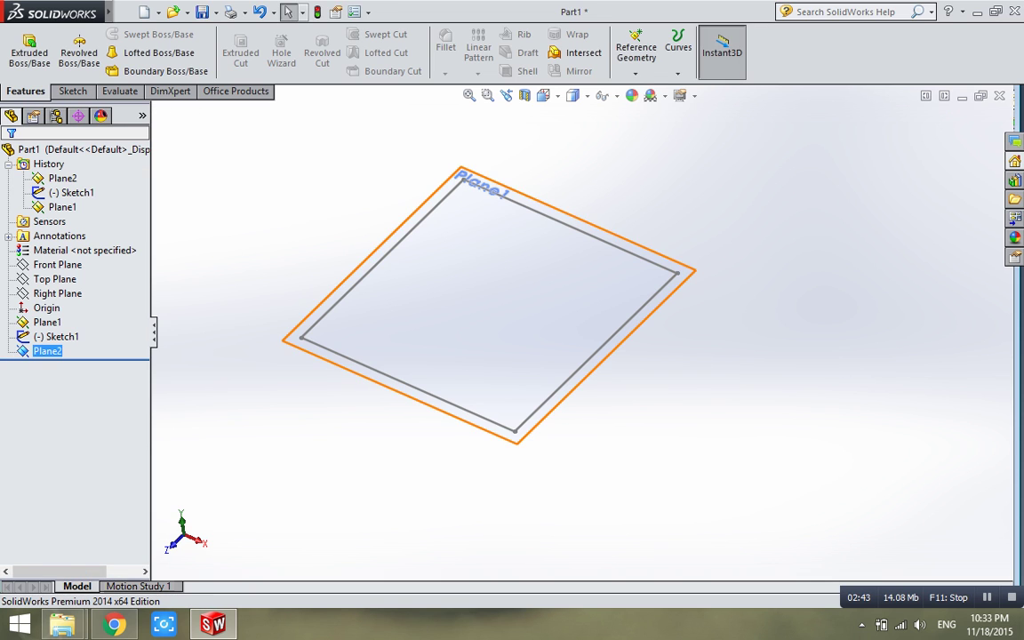
# - Select Plane2 to confirm its 100 mm offset and view it from the top
pyautogui.scroll(2, 499, 413)
pyautogui.scroll(2, 499, 413)
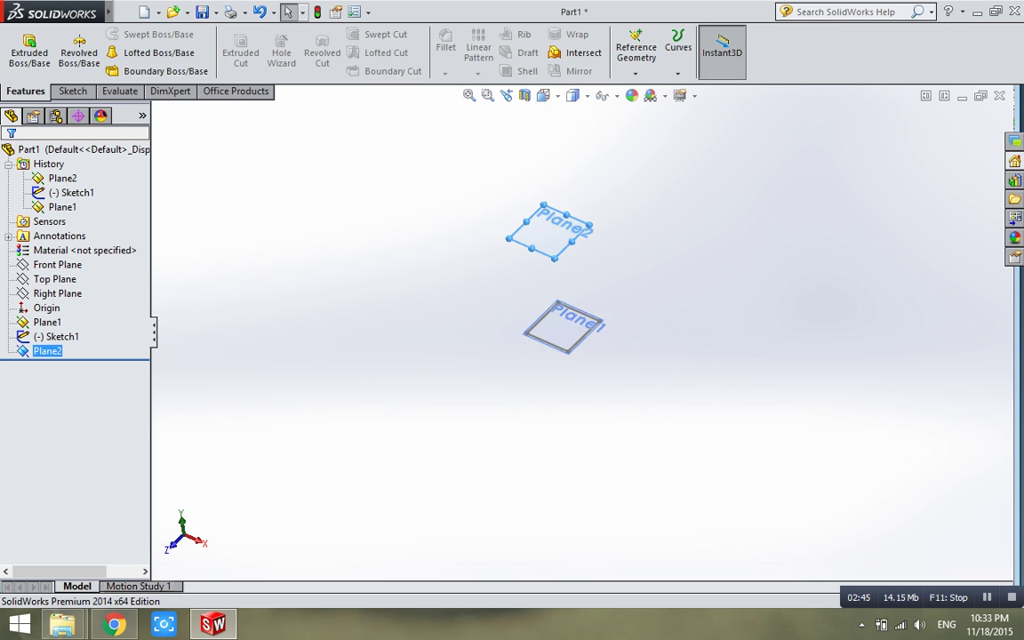
pyautogui.scroll(-1, 551, 355)
pyautogui.scroll(-1, 552, 356)
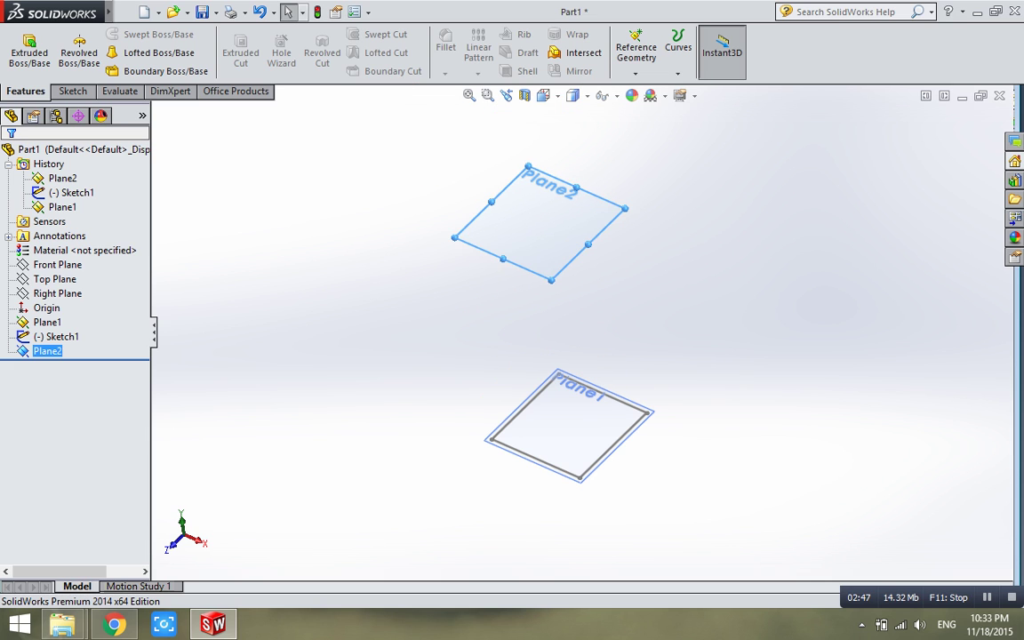
pyautogui.click(546, 191)
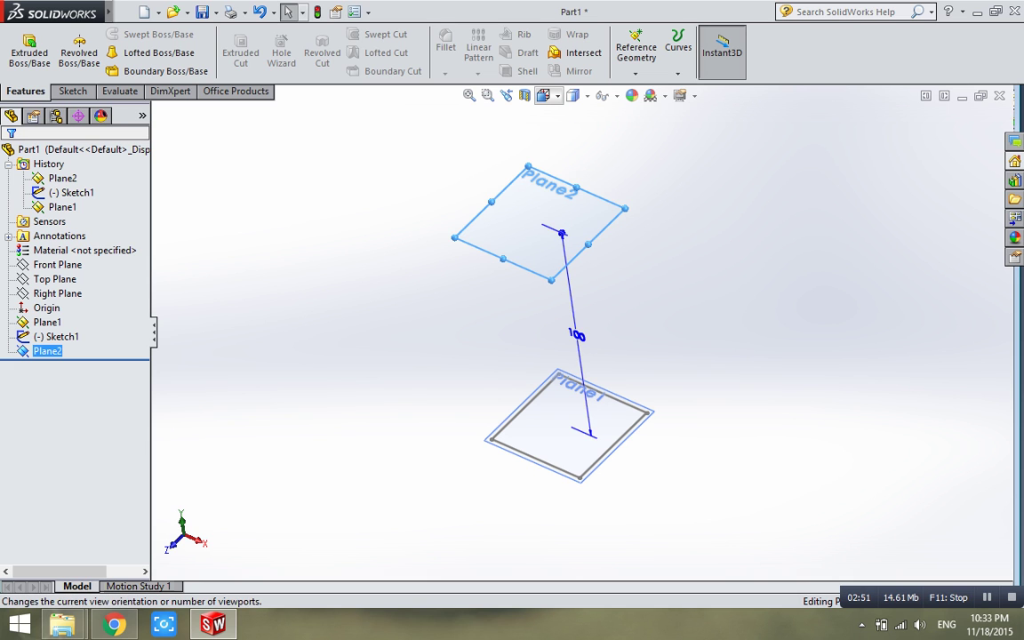
pyautogui.click(543, 95)
pyautogui.click(578, 135)
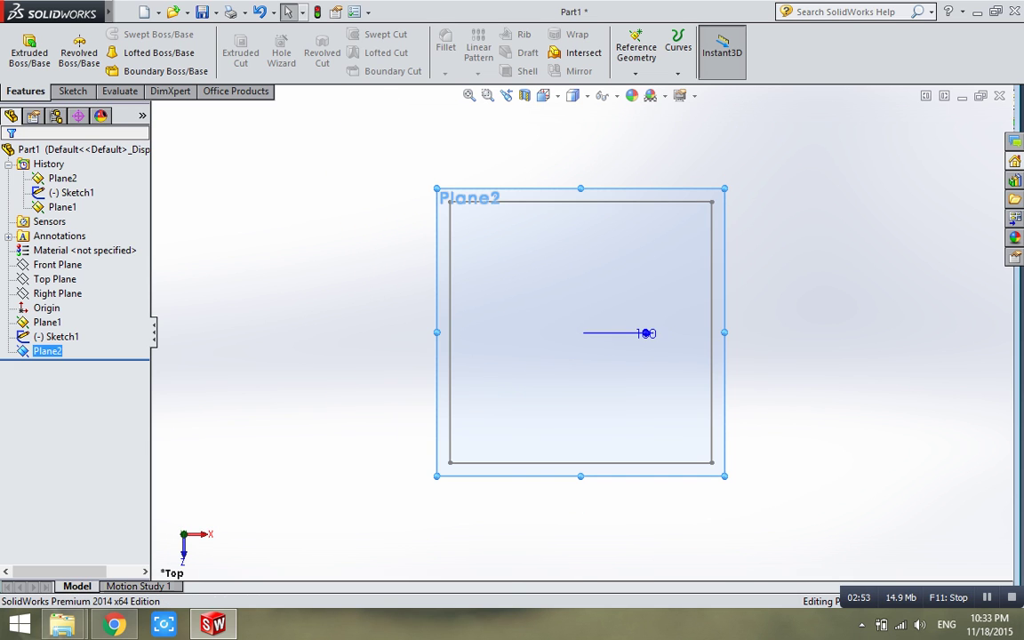
# - Sketch a 20 mm diameter circle on Plane2 inside the square outline
pyautogui.click(73, 91)
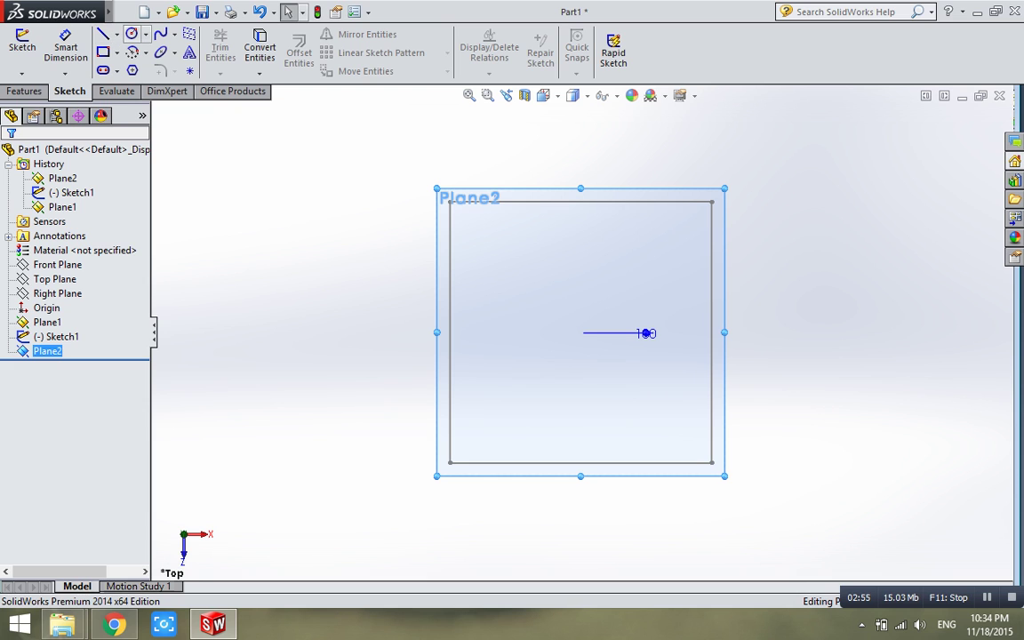
pyautogui.click(131, 33)
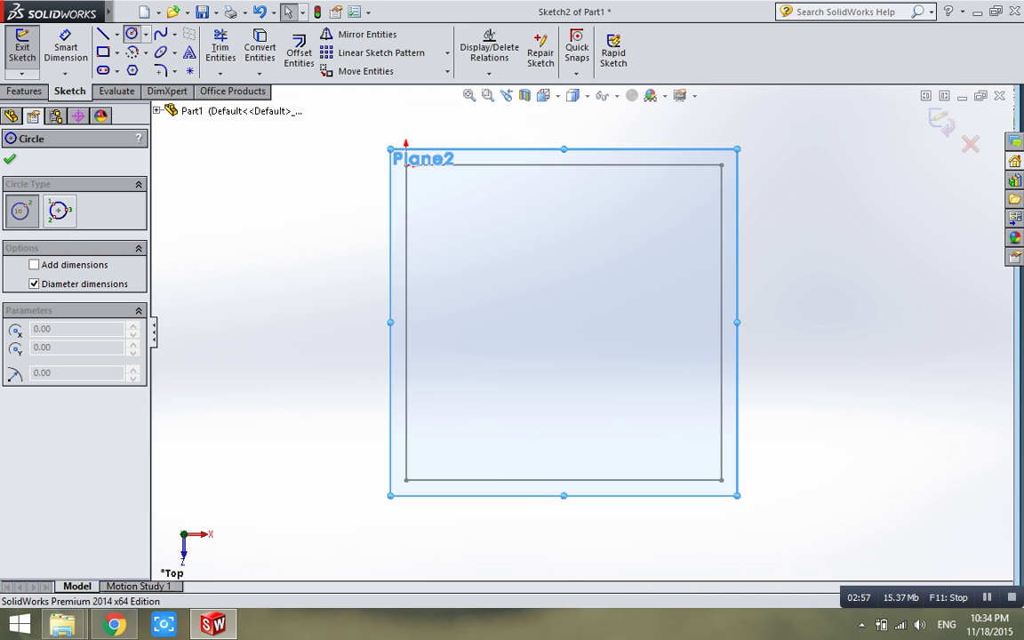
pyautogui.scroll(-1, 624, 333)
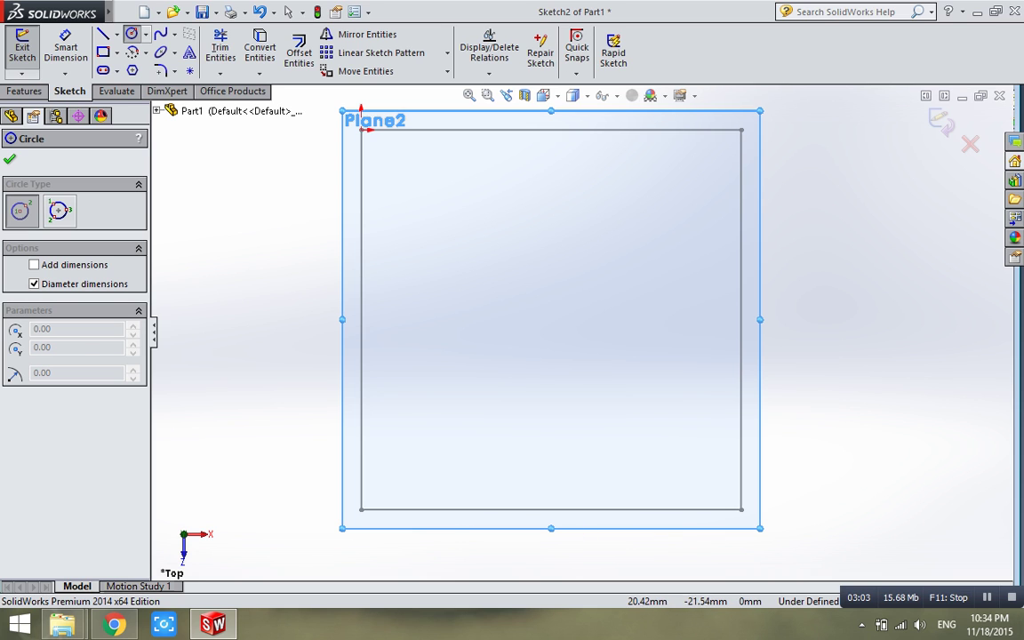
pyautogui.click(547, 315)
pyautogui.click(613, 379)
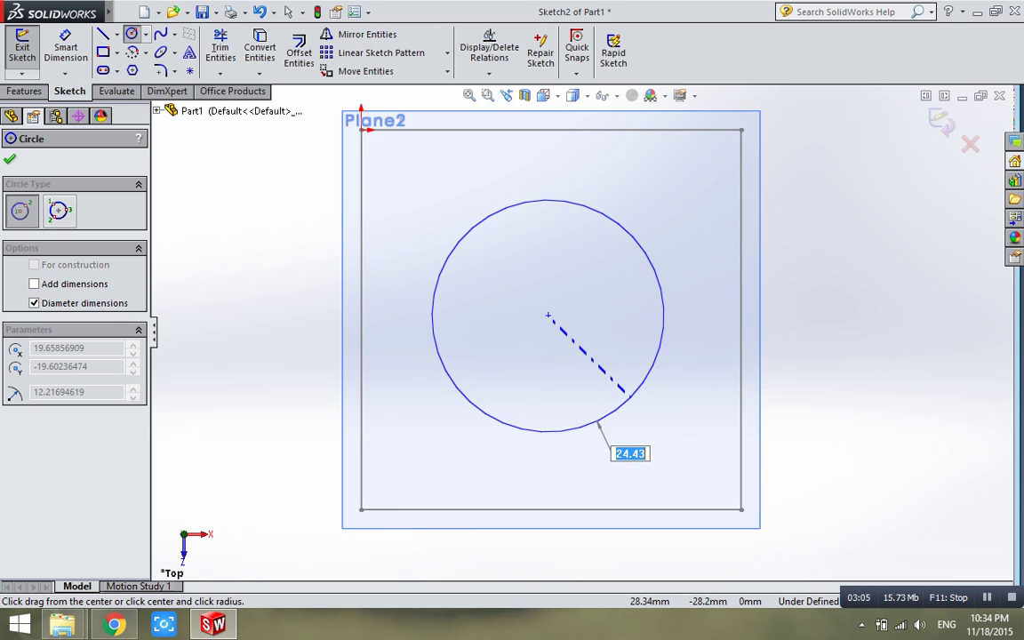
pyautogui.write('4')
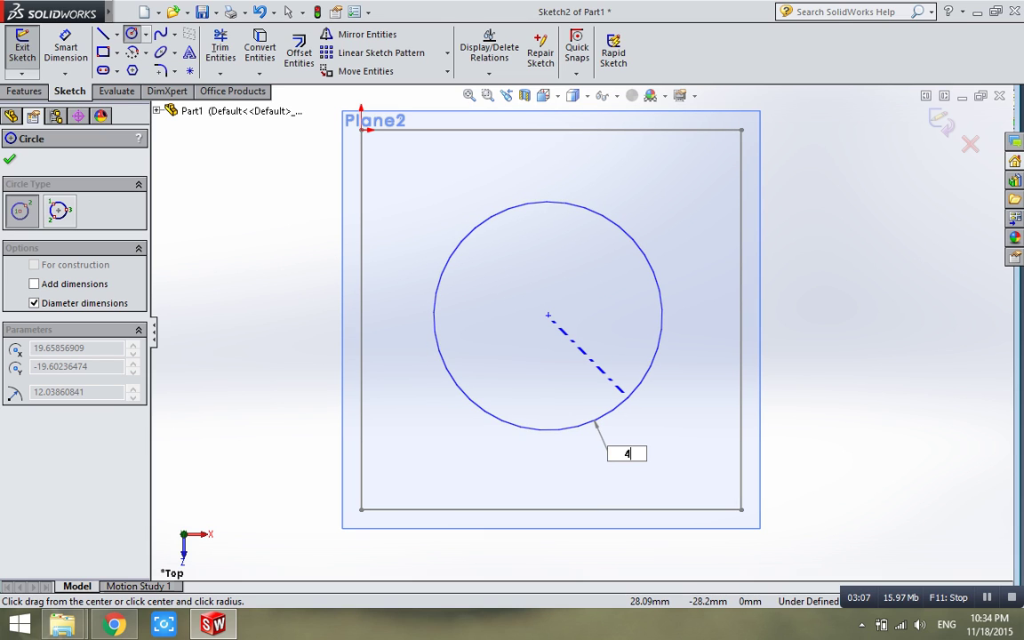
pyautogui.write('0')
pyautogui.write('0')
pyautogui.press('Return')
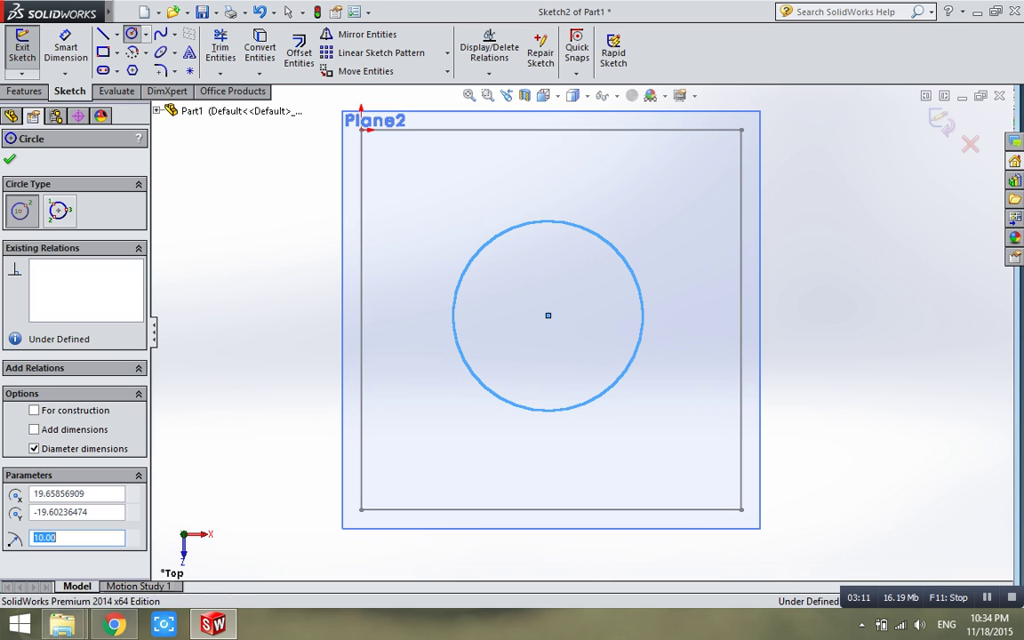
pyautogui.press('Escape')
pyautogui.scroll(5, 581, 332)
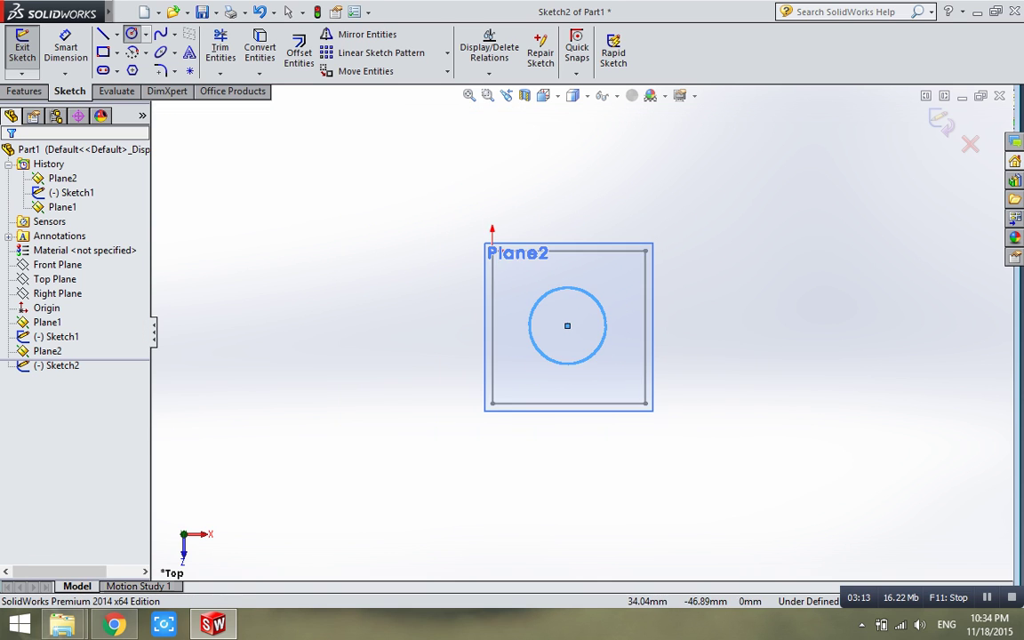
# - Orbit the model, view Plane1 normal and from the top, and hide both reference planes
pyautogui.moveTo(582, 331)
pyautogui.mouseDown(button='middle')
pyautogui.moveTo(622, 373)
pyautogui.moveTo(622, 338)
pyautogui.mouseUp(button='middle')
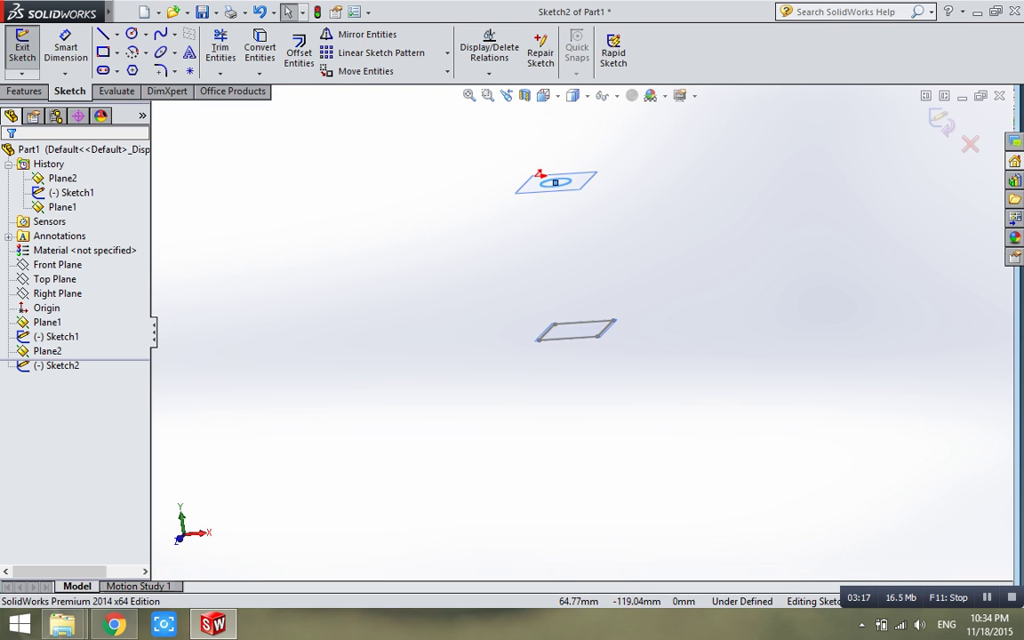
pyautogui.moveTo(569, 355); pyautogui.dragTo(622, 343, button='middle')
pyautogui.click(46, 322)
pyautogui.hotkey('ctrl', '8')
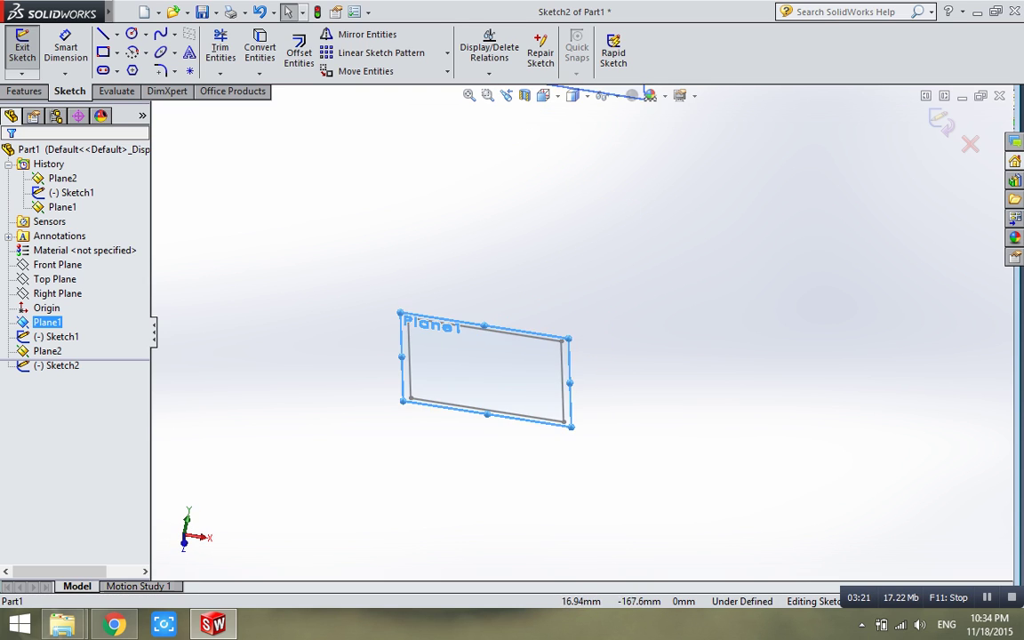
pyautogui.click(543, 95)
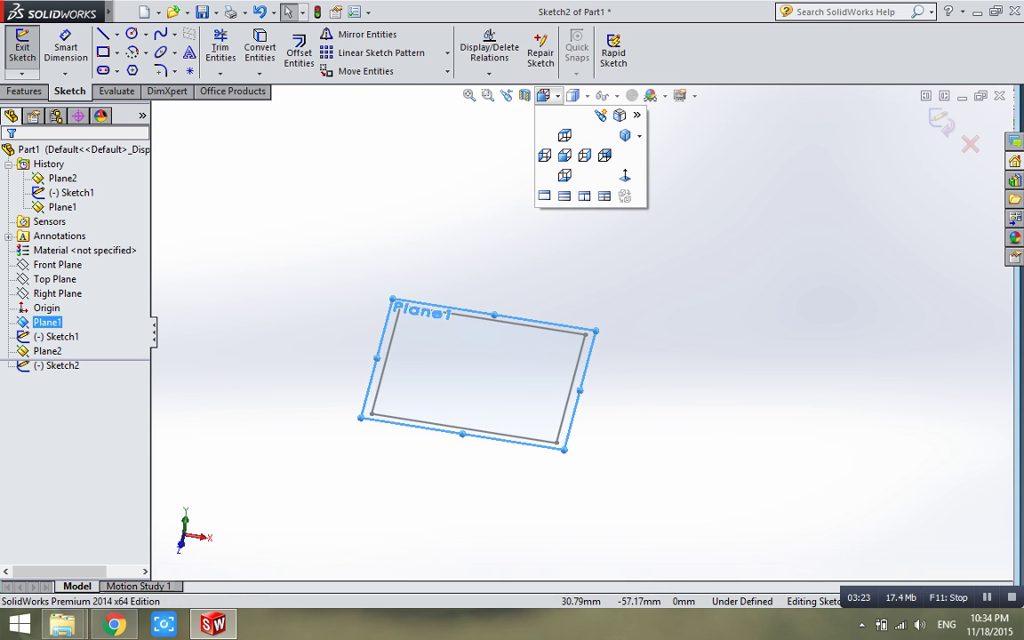
pyautogui.click(565, 134)
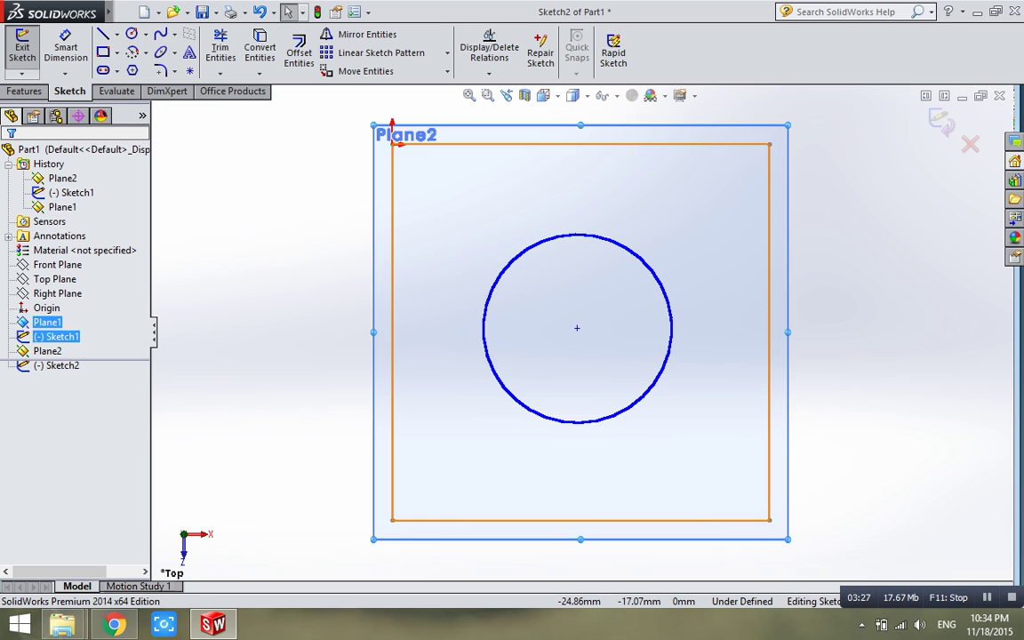
pyautogui.keyDown('ctrl'); pyautogui.click(47, 350); pyautogui.keyUp('ctrl')
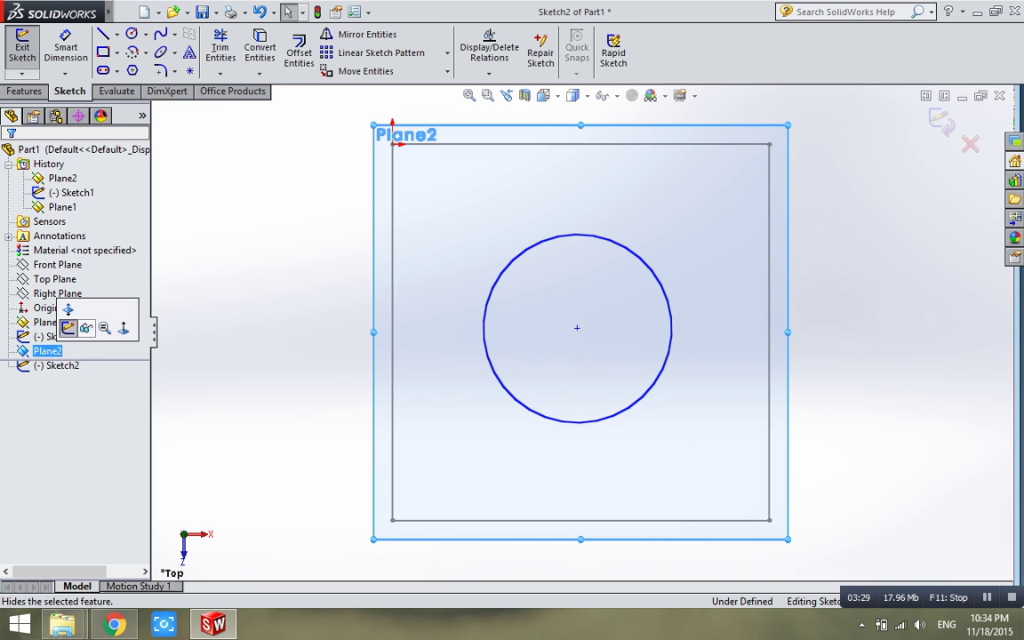
pyautogui.click(75, 327)
# - Review Plane2, Sketch1 and Plane1 in the FeatureManager tree
pyautogui.scroll(-3, 611, 345)
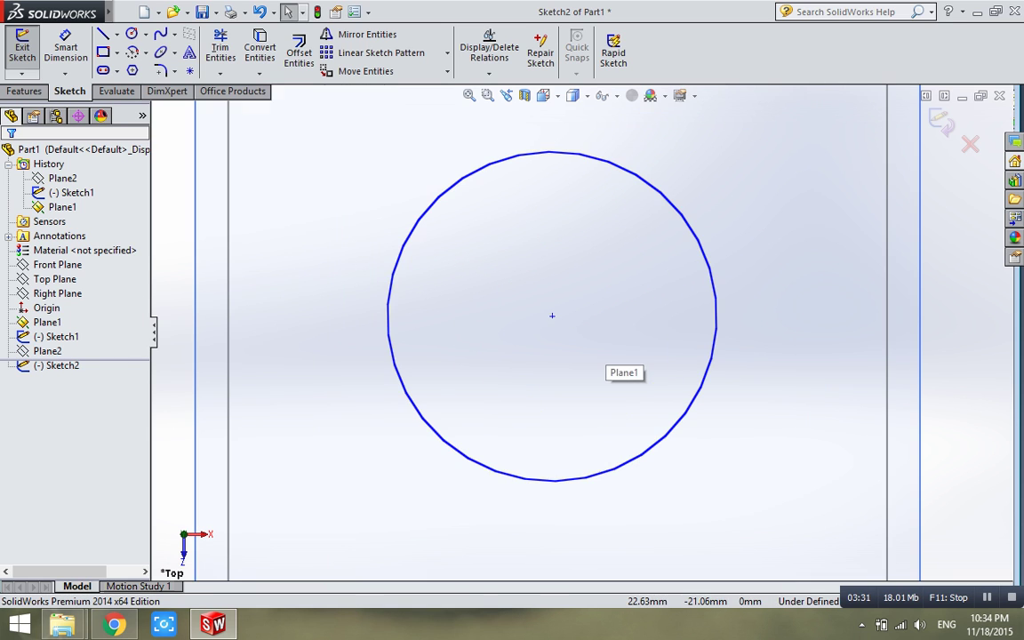
pyautogui.click(47, 350)
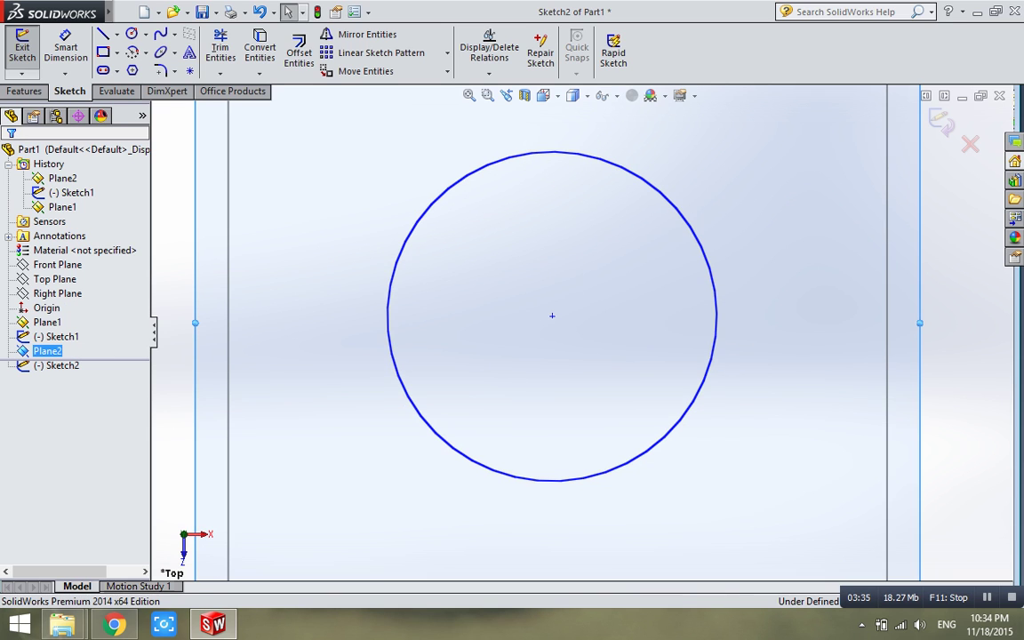
pyautogui.scroll(3, 587, 355)
pyautogui.scroll(1, 591, 364)
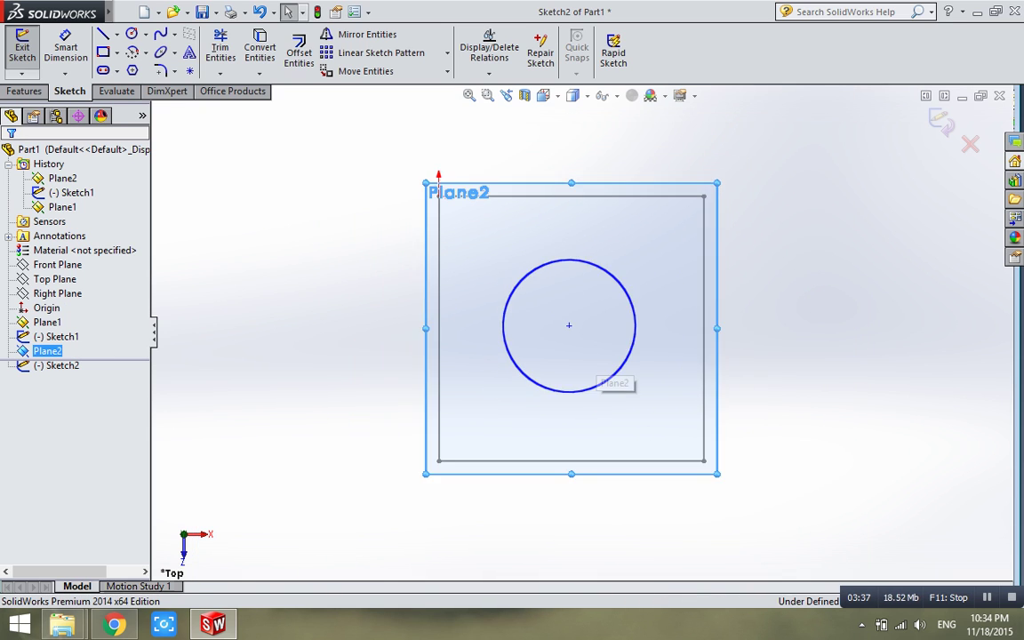
pyautogui.scroll(-2, 268, 372)
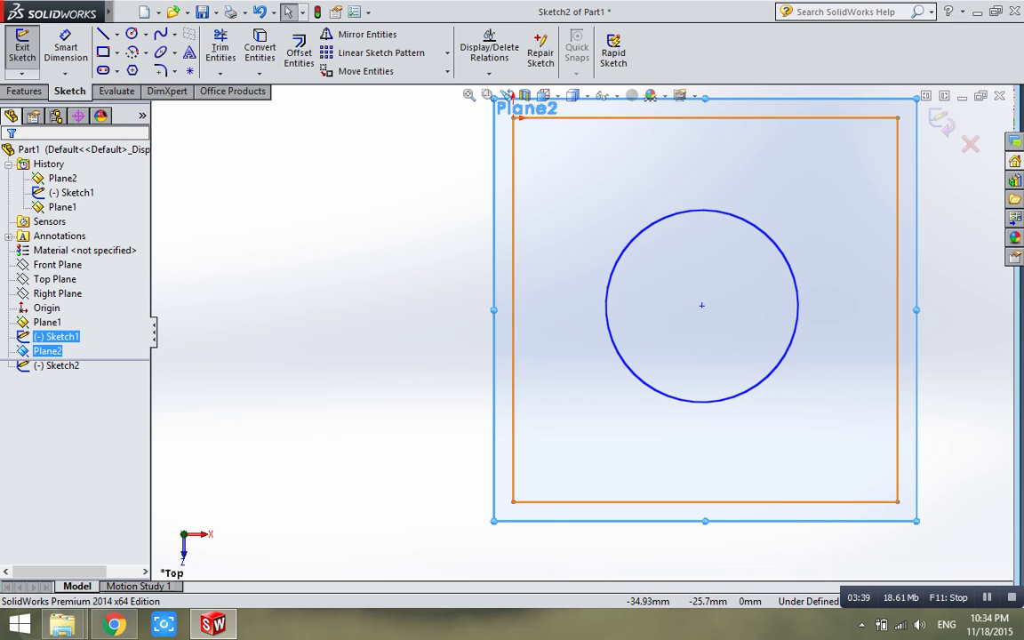
pyautogui.rightClick(47, 351)
pyautogui.press('Escape')
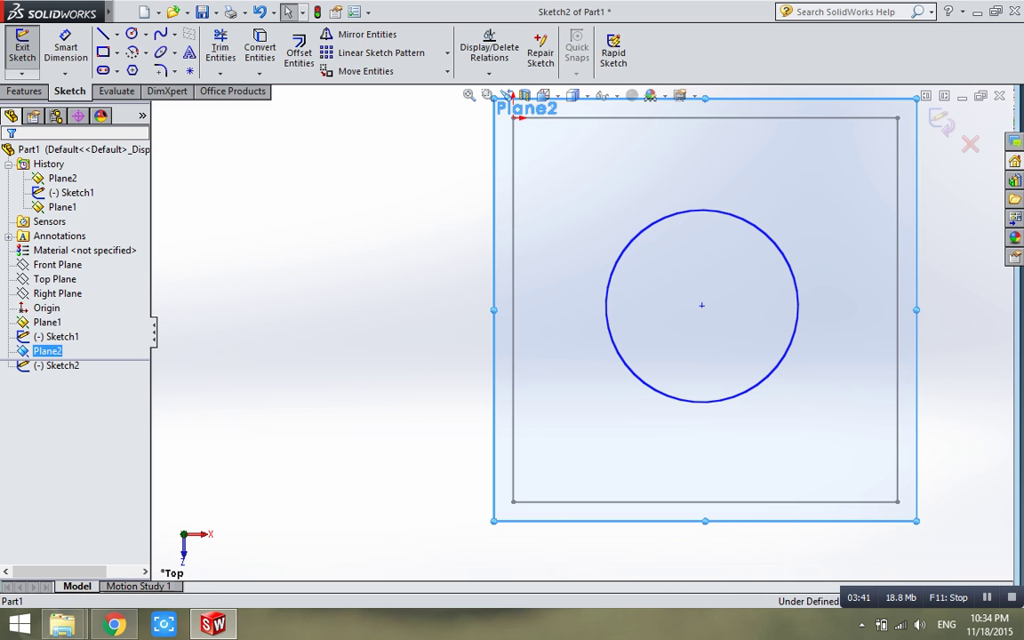
pyautogui.click(47, 352)
pyautogui.click(47, 351)
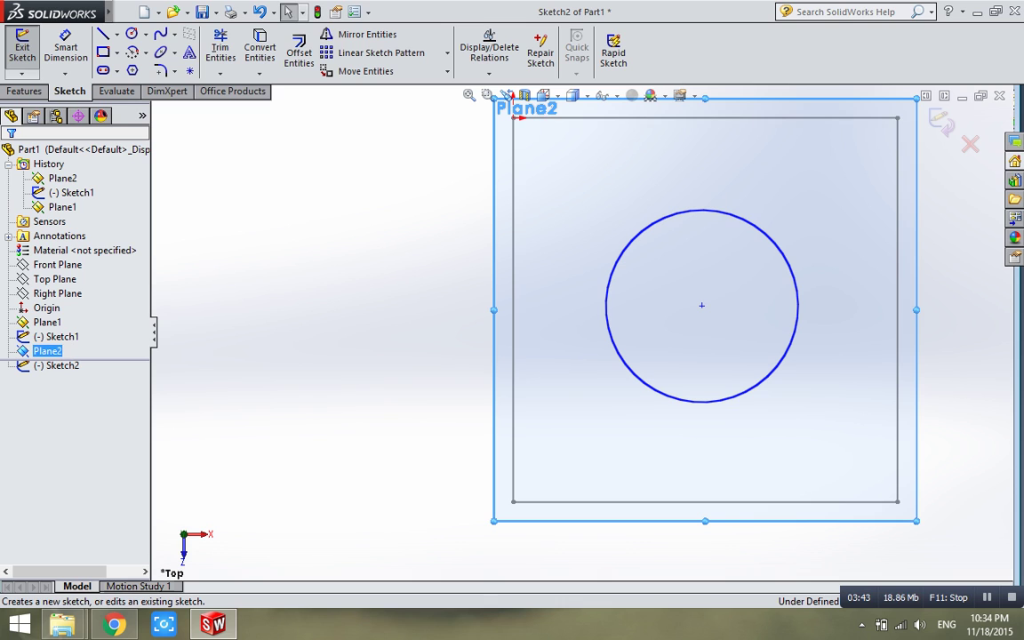
pyautogui.click(56, 336)
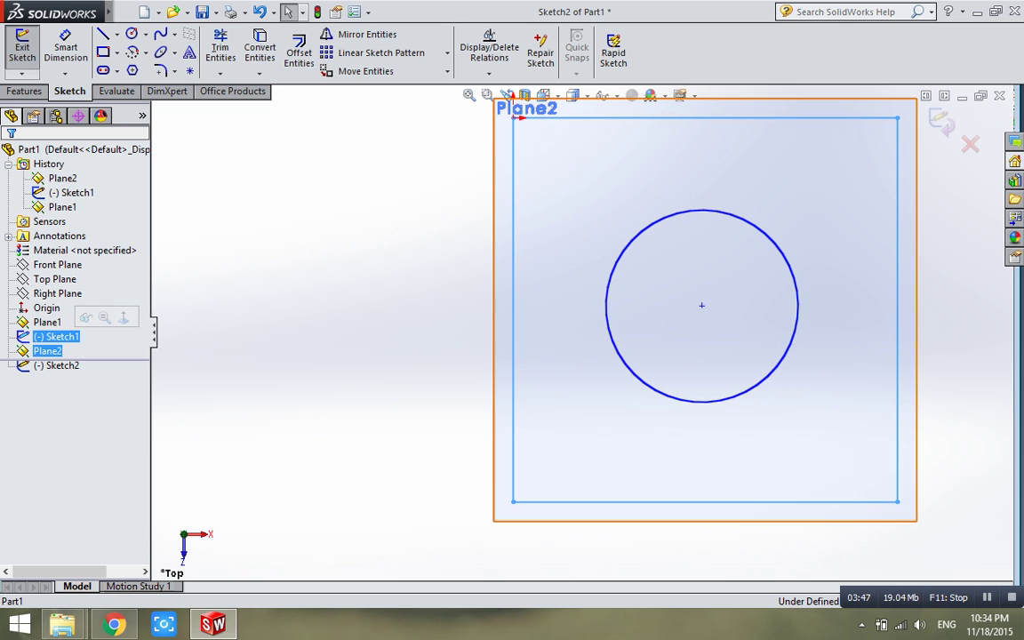
pyautogui.click(49, 351)
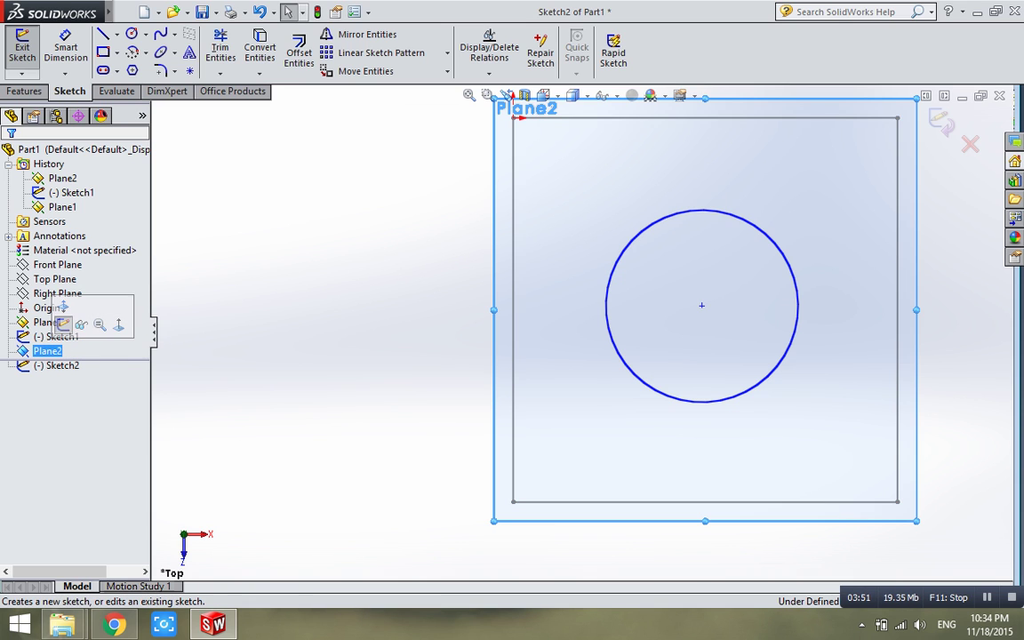
pyautogui.click(47, 322)
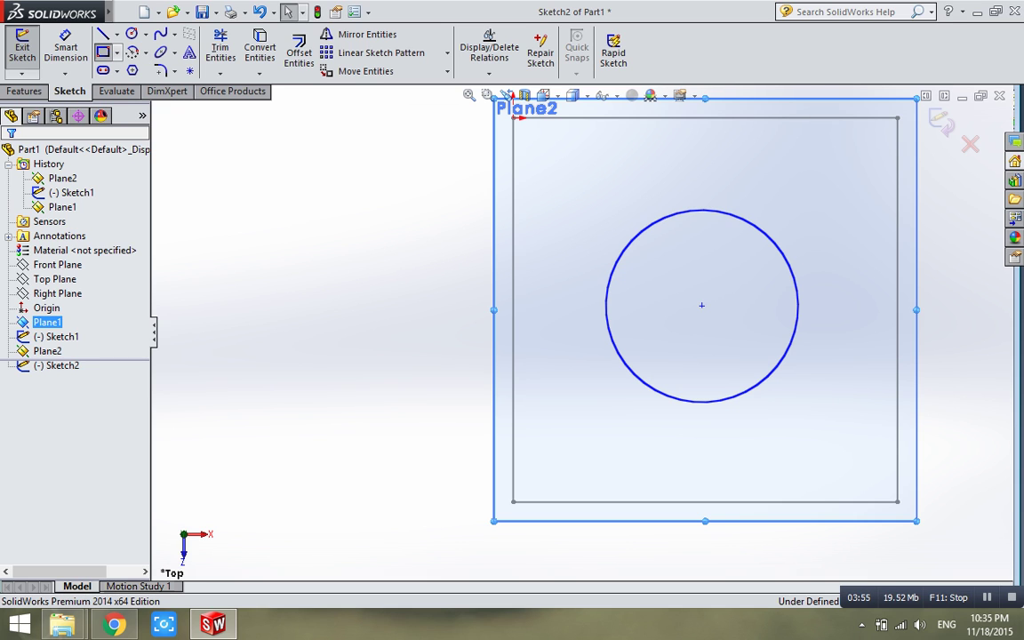
# - Draw a trial rectangle from the circle centre, orbit to inspect it, then undo it
pyautogui.click(103, 52)
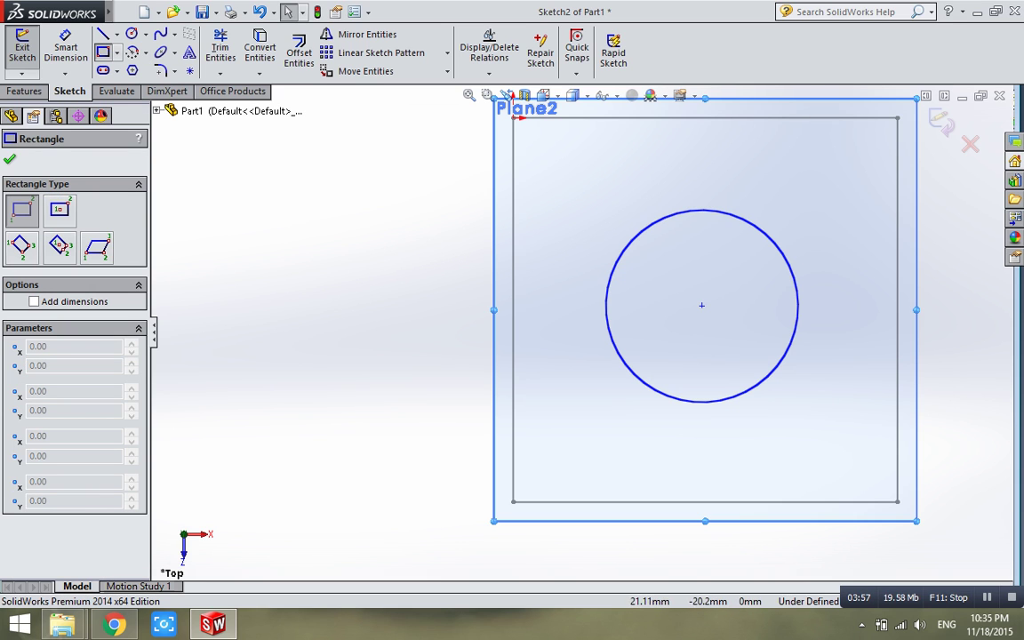
pyautogui.click(702, 306)
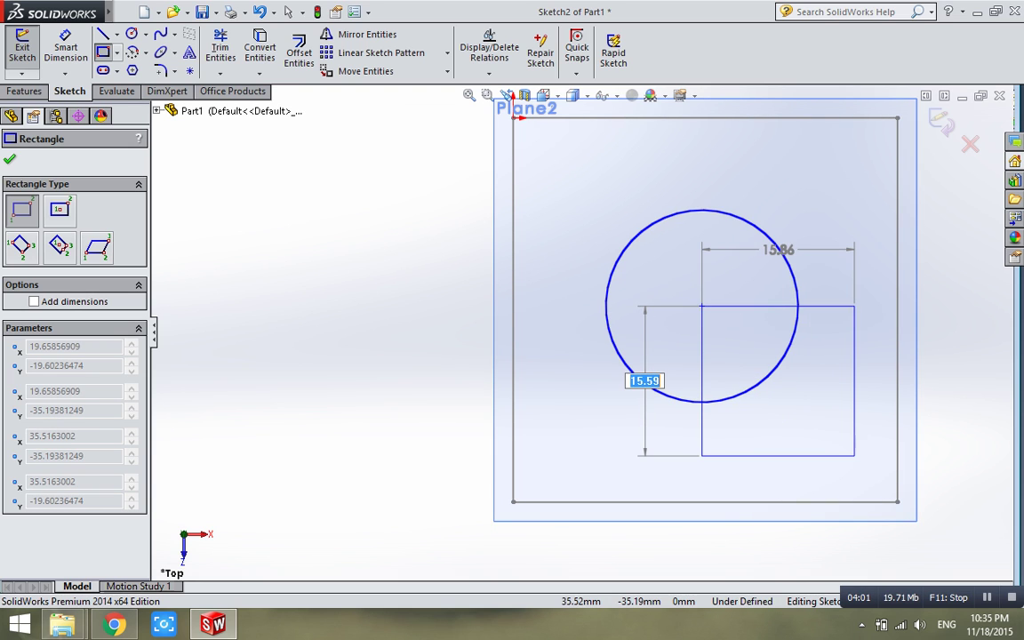
pyautogui.click(854, 455)
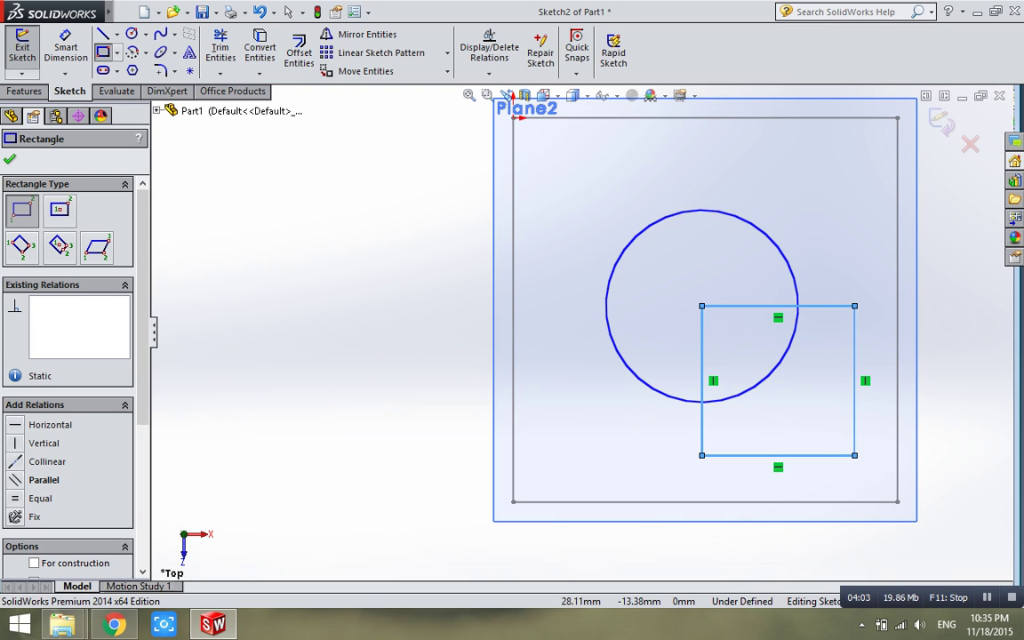
pyautogui.press('Escape')
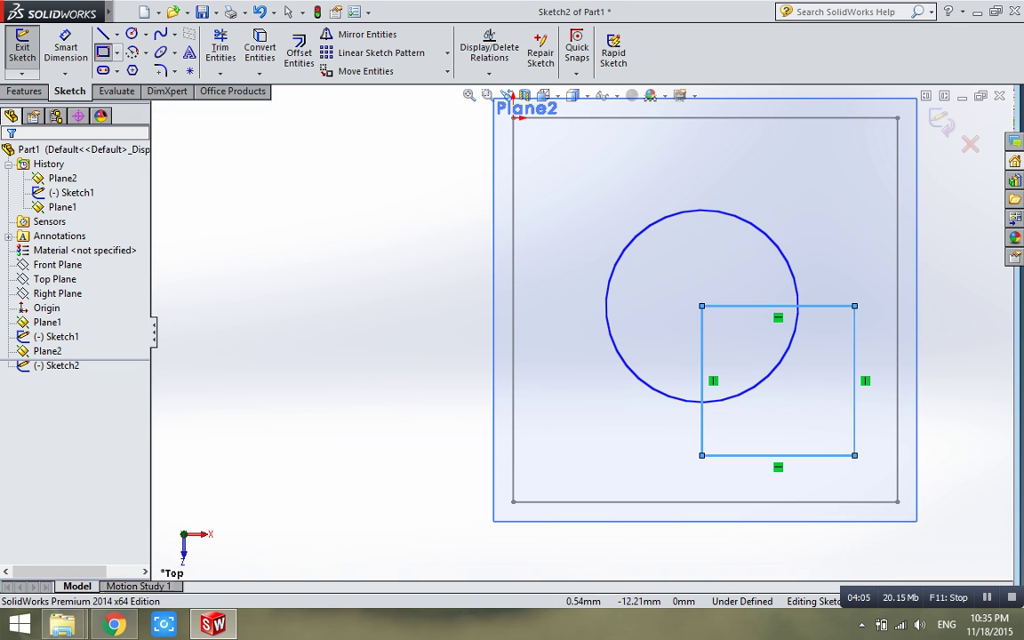
pyautogui.scroll(-5, 581, 332)
pyautogui.press('Escape')
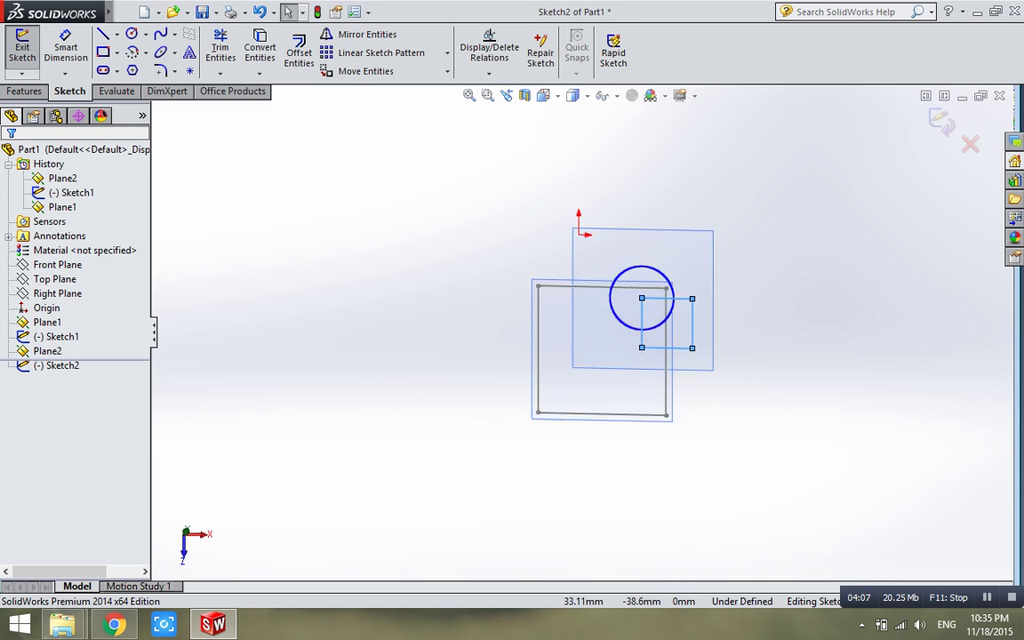
pyautogui.moveTo(622, 338)
pyautogui.mouseDown(button='middle')
pyautogui.moveTo(622, 427)
pyautogui.moveTo(729, 462)
pyautogui.mouseUp(button='middle')
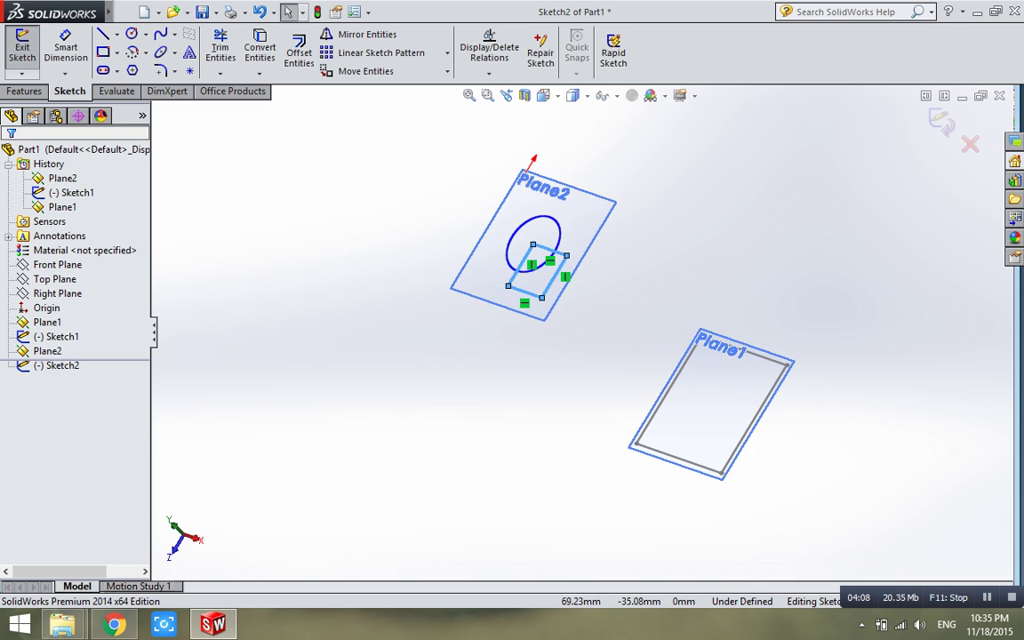
pyautogui.hotkey('ctrl', 'z')
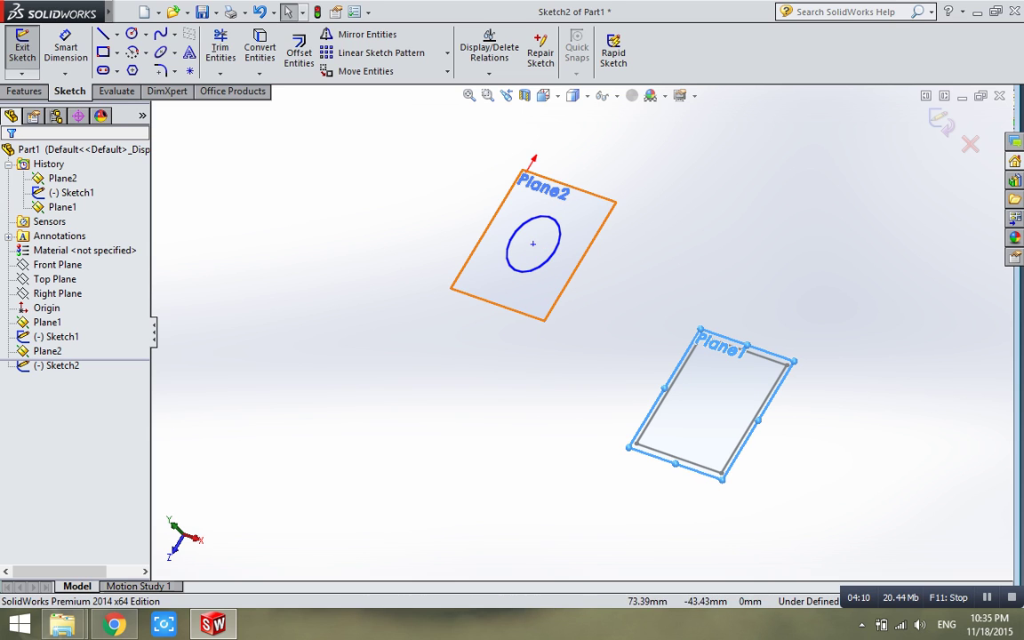
# - Select Sketch1 and Plane1 in the tree, then return to the Corner Rectangle tool
pyautogui.click(58, 336)
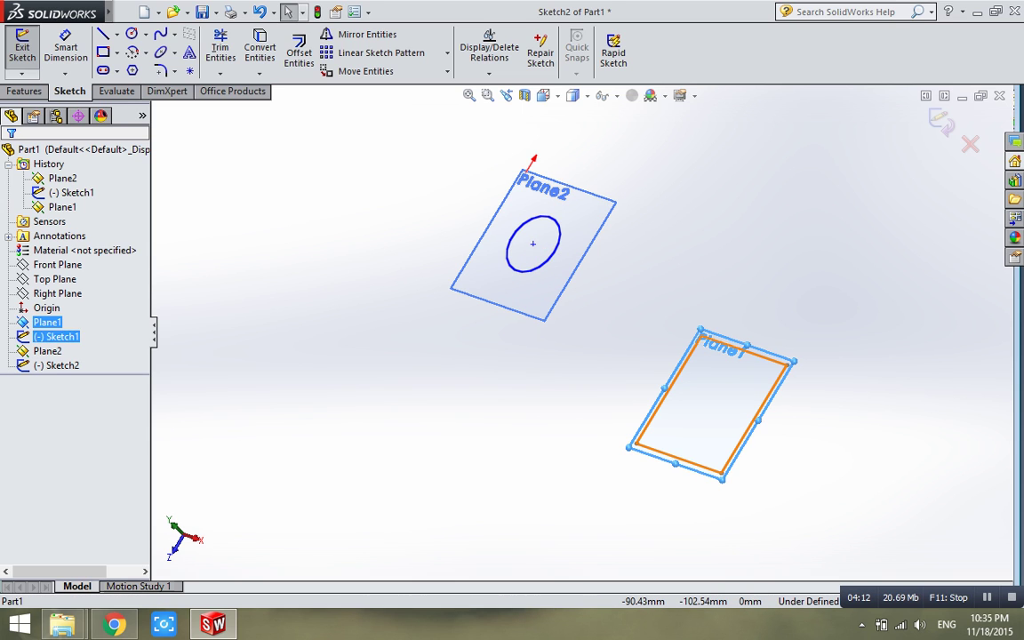
pyautogui.click(48, 322)
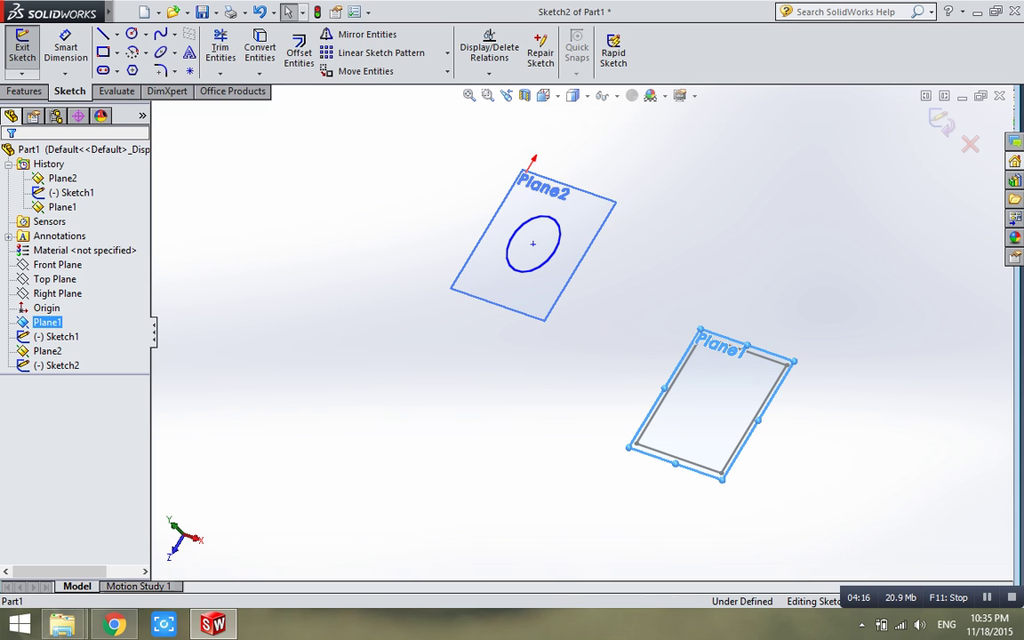
pyautogui.click(65, 49)
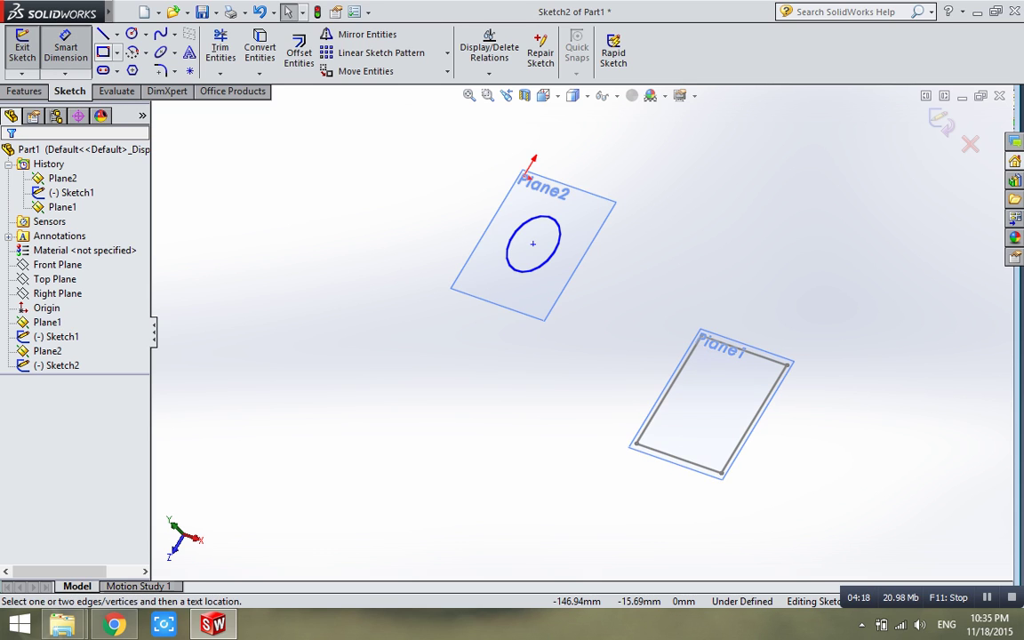
pyautogui.click(103, 52)
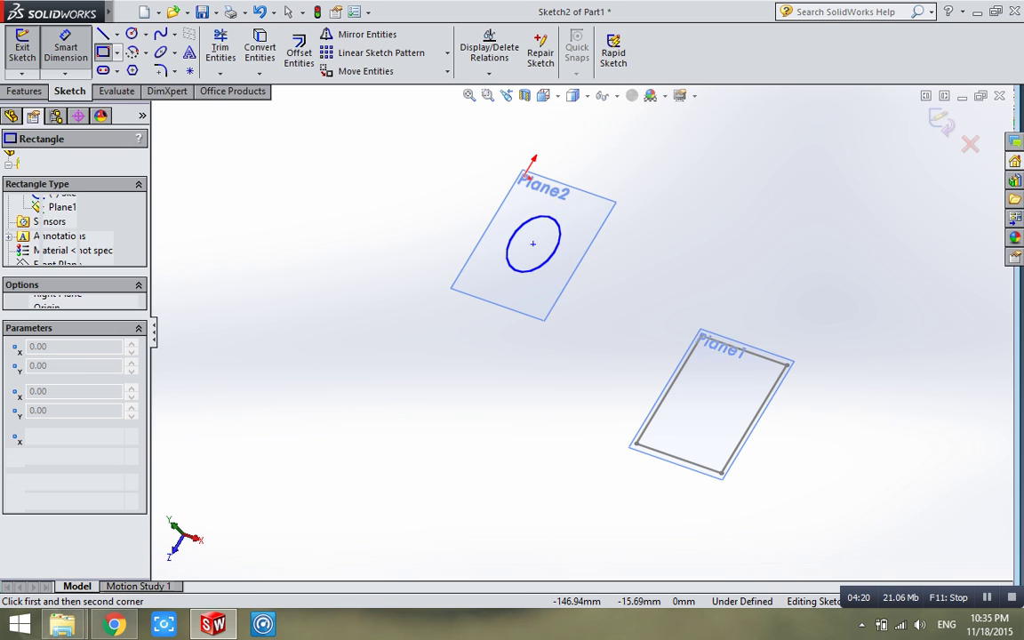
pyautogui.scroll(-2, 720, 407)
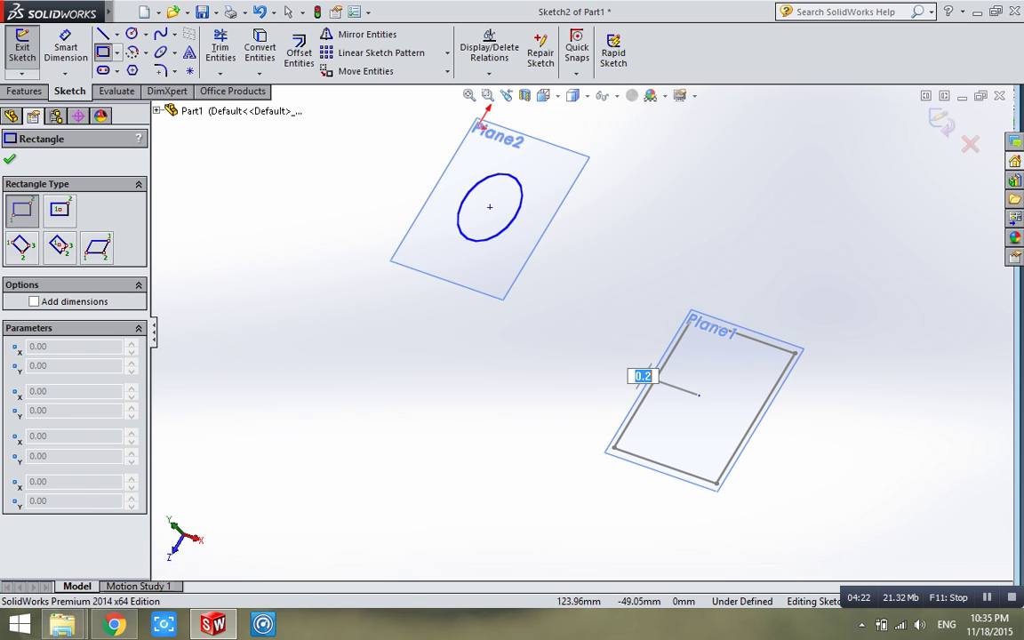
# - Draw a small rectangle inside the 40 mm base square and exit the sketch
pyautogui.click(654, 391)
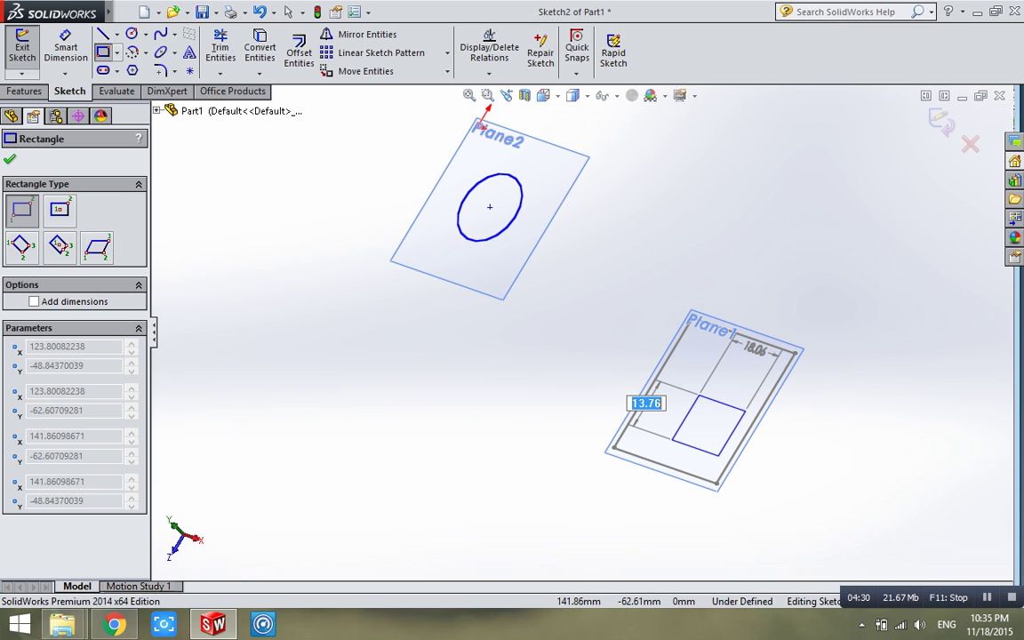
pyautogui.click(745, 412)
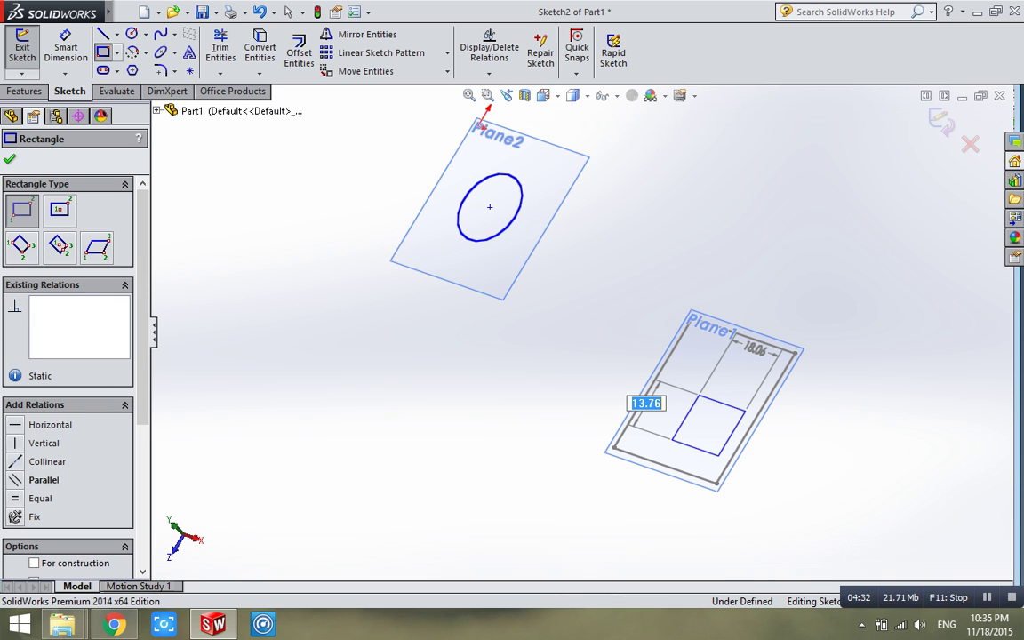
pyautogui.press('Escape')
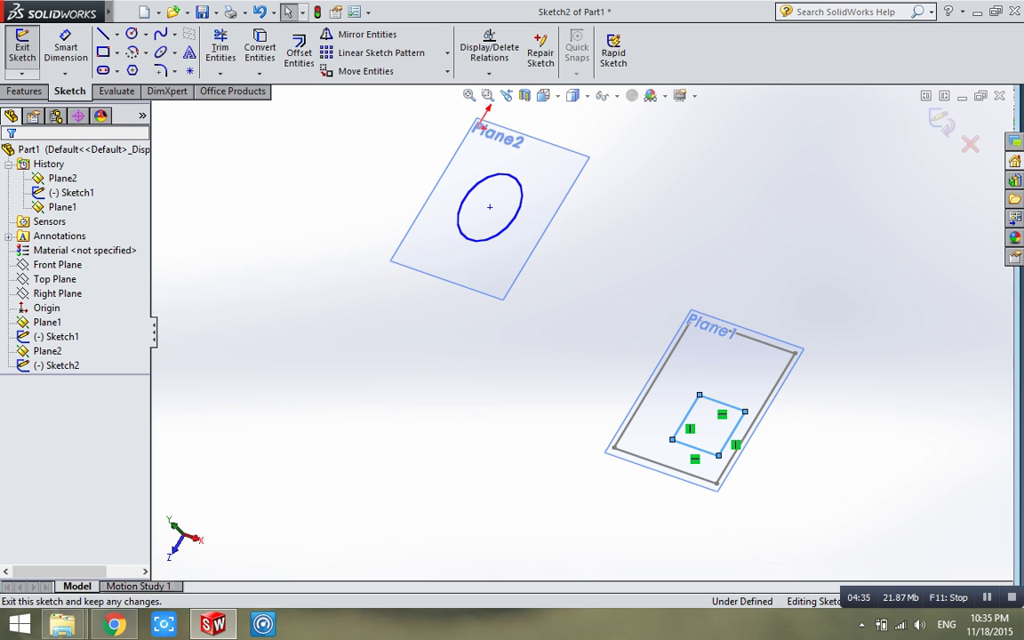
pyautogui.click(22, 49)
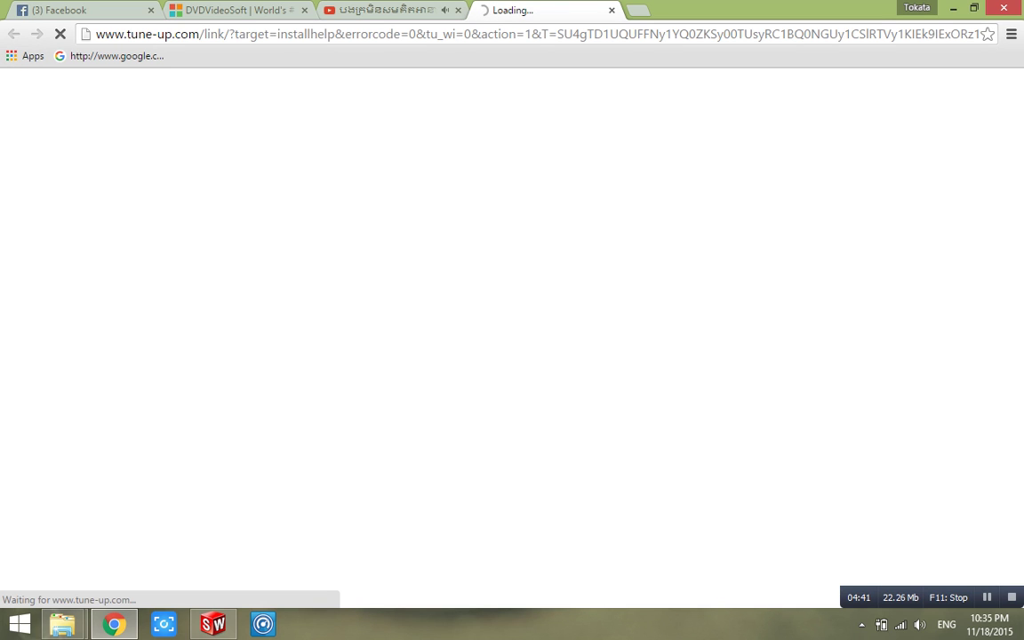
# - Close the tune-up tab in Chrome and minimize Chrome to return to SolidWorks
pyautogui.hotkey('ctrl', 'w')
pyautogui.hotkey('alt', 'Tab')
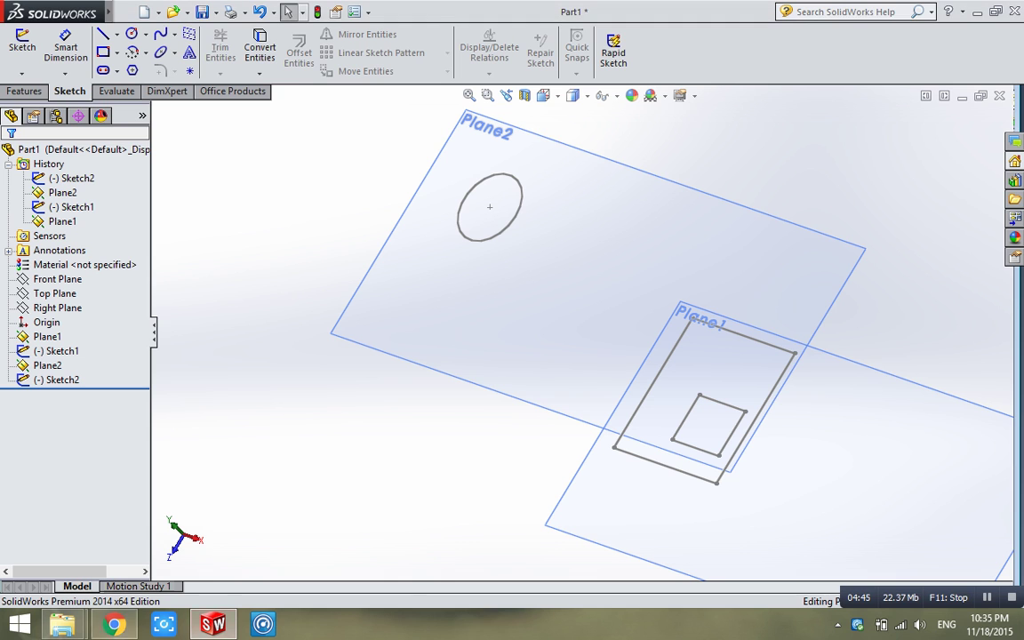
pyautogui.click(114, 624)
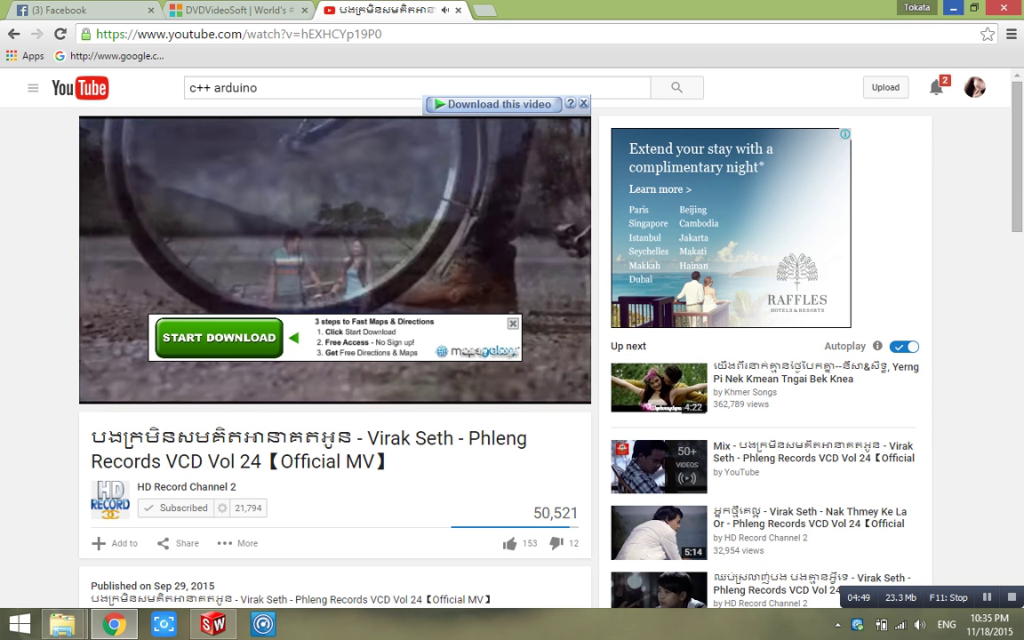
pyautogui.click(114, 624)
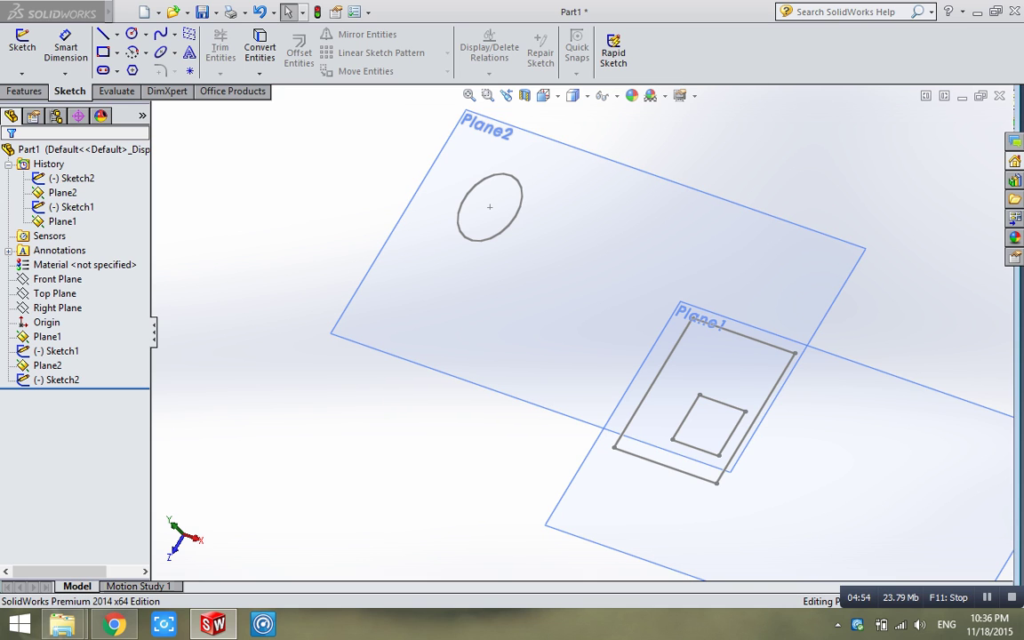
# - Loft the square Sketch1 on Plane1 to the circle on Plane2, creating Loft1
pyautogui.scroll(1, 229, 151)
pyautogui.scroll(-2, 835, 514)
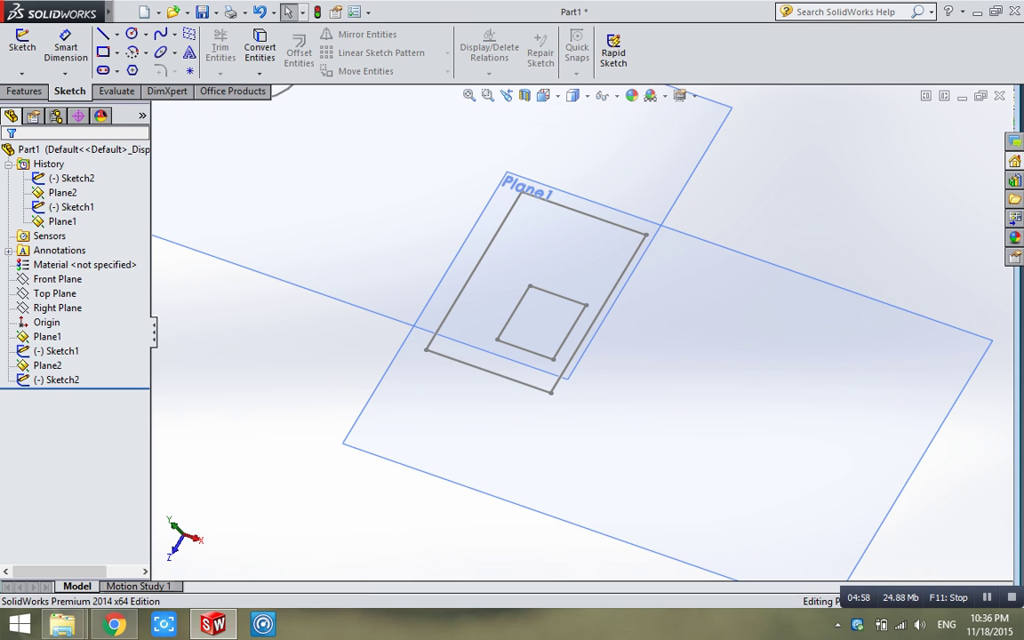
pyautogui.scroll(1, 576, 329)
pyautogui.scroll(2, 575, 329)
pyautogui.scroll(2, 575, 328)
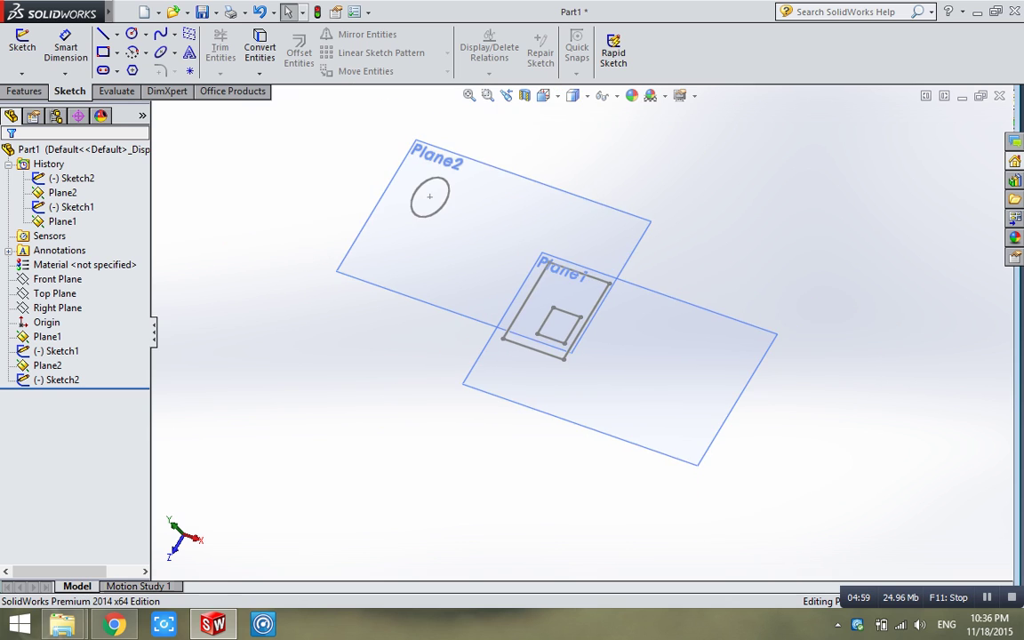
pyautogui.scroll(-1, 536, 303)
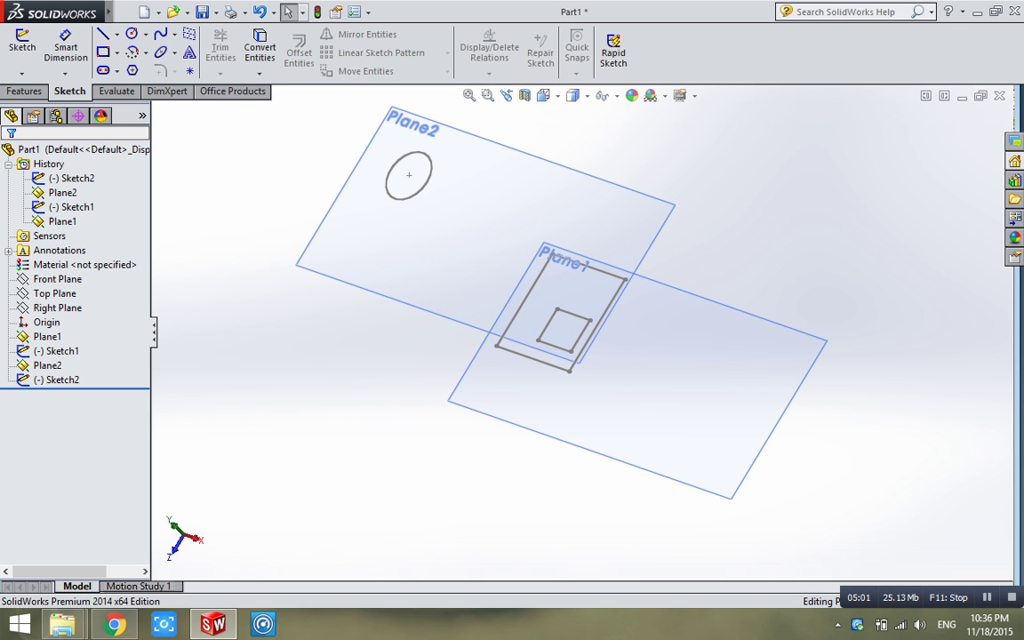
pyautogui.click(24, 91)
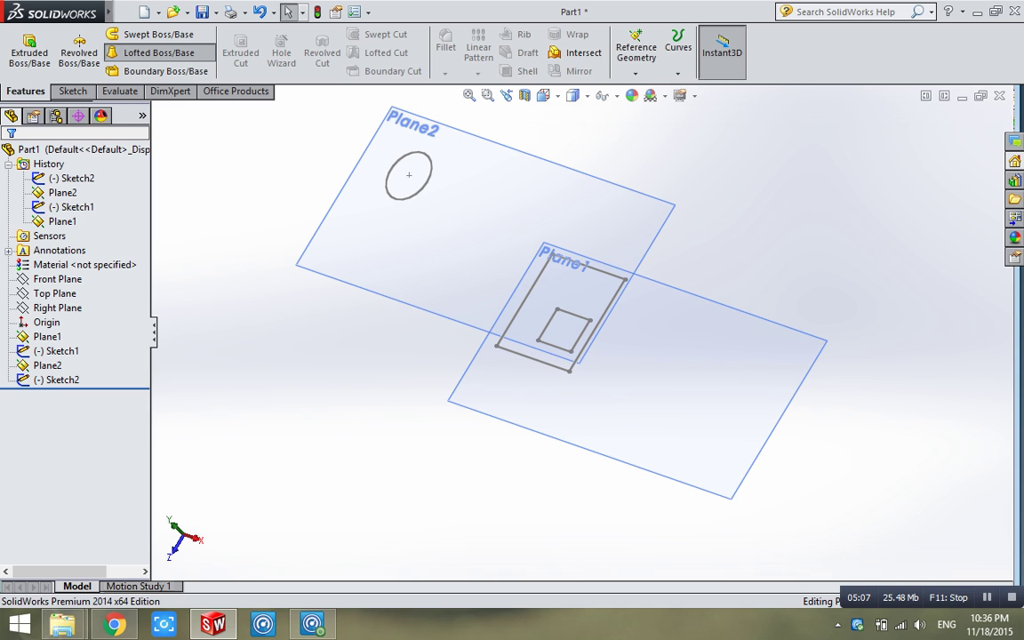
pyautogui.click(151, 53)
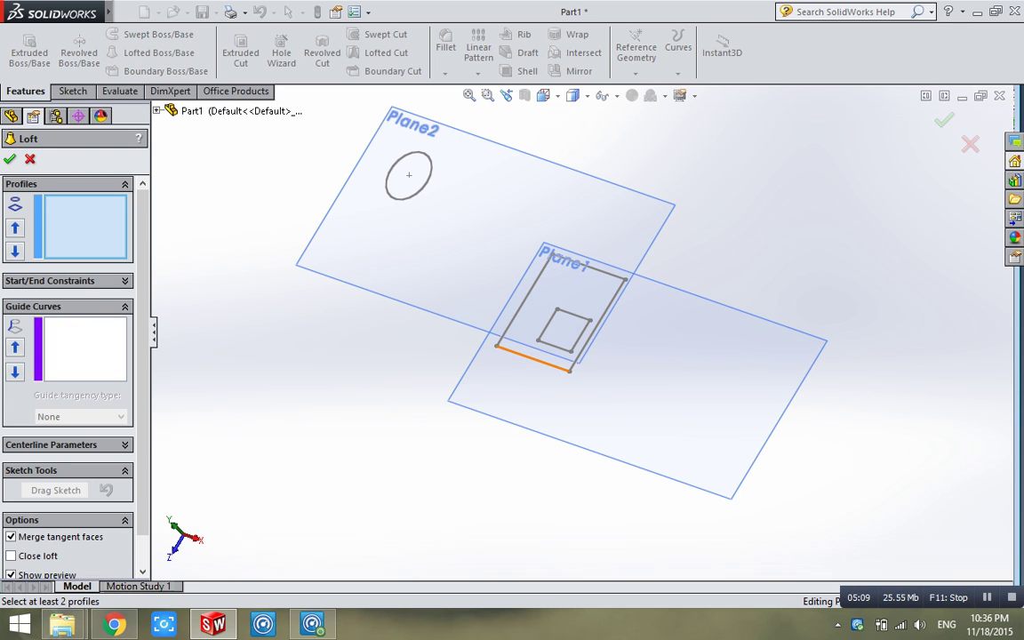
pyautogui.click(534, 359)
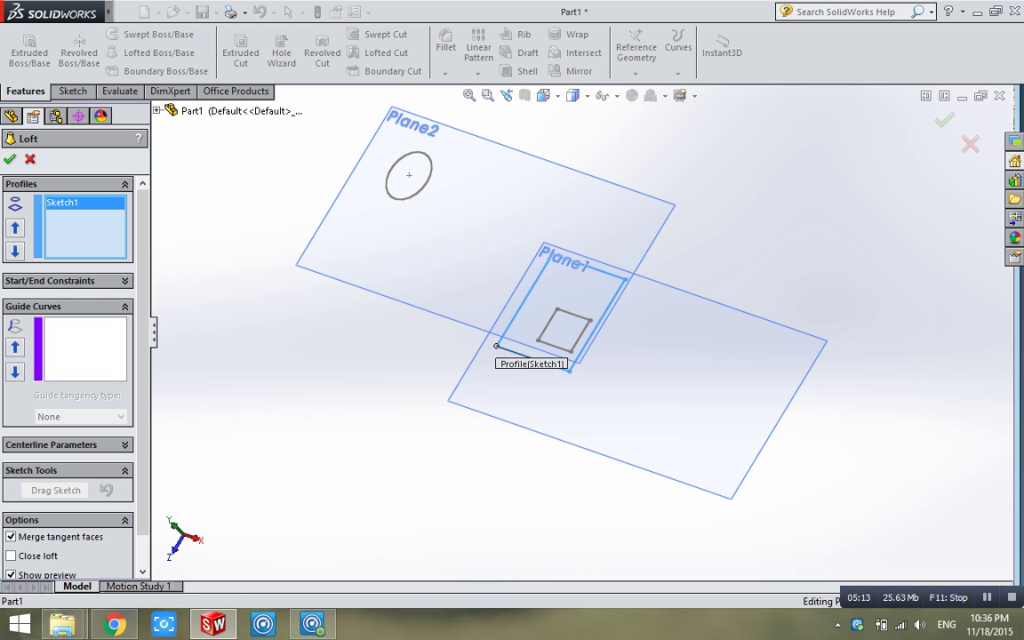
pyautogui.click(388, 178)
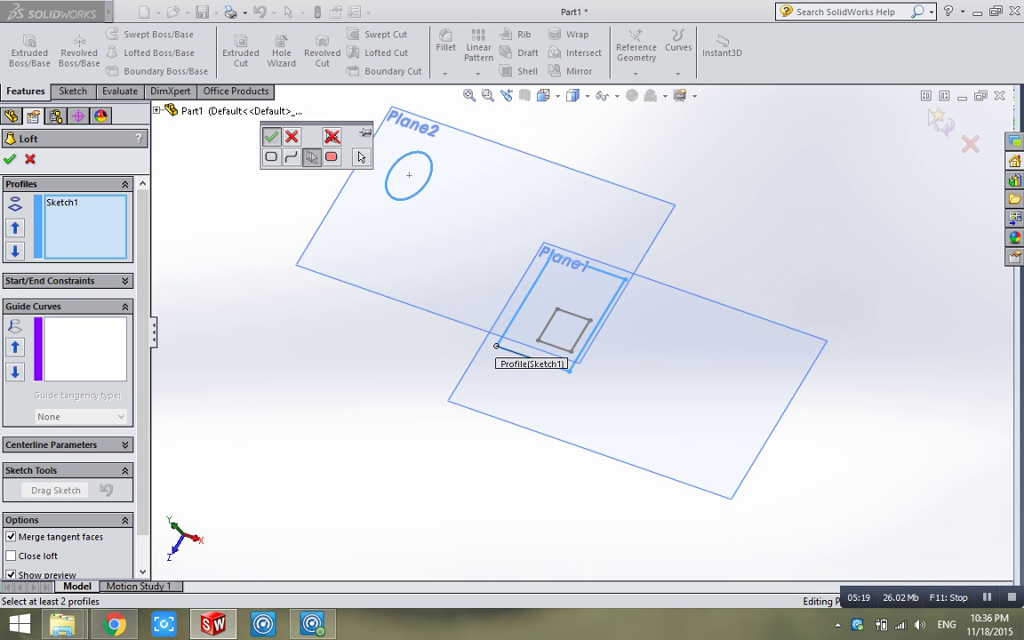
pyautogui.click(271, 136)
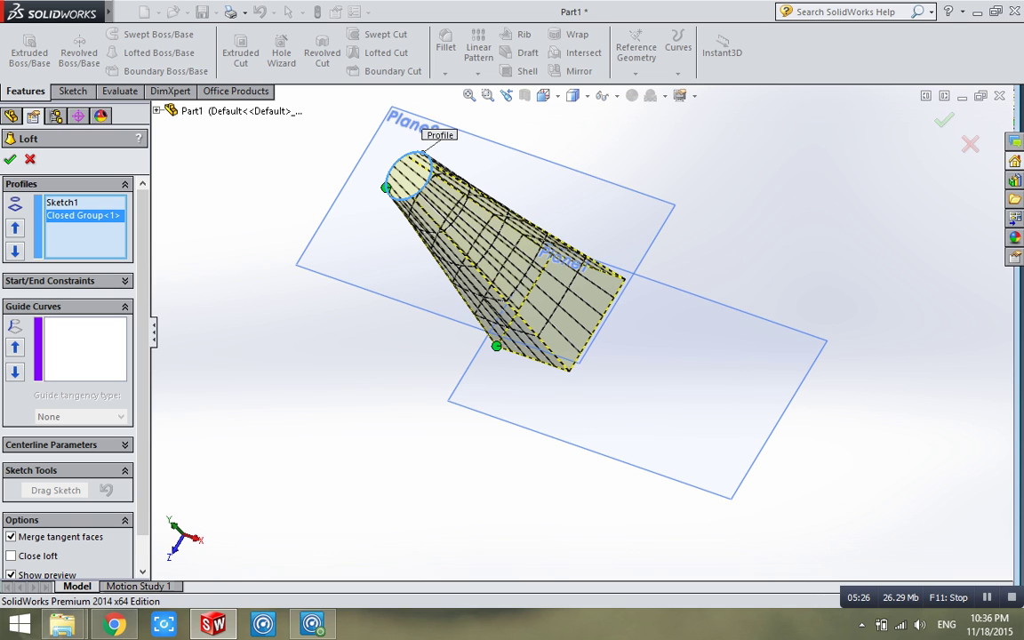
pyautogui.press('Return')
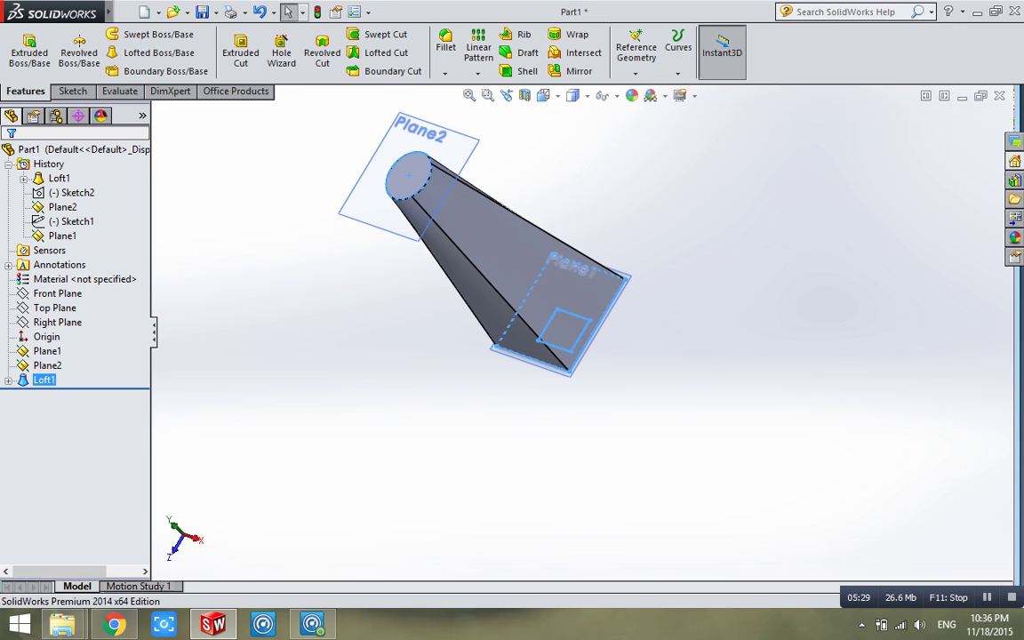
# - Rotate the view so the loft stands upright with its circular top visible
pyautogui.press('Up')
pyautogui.press('Escape')
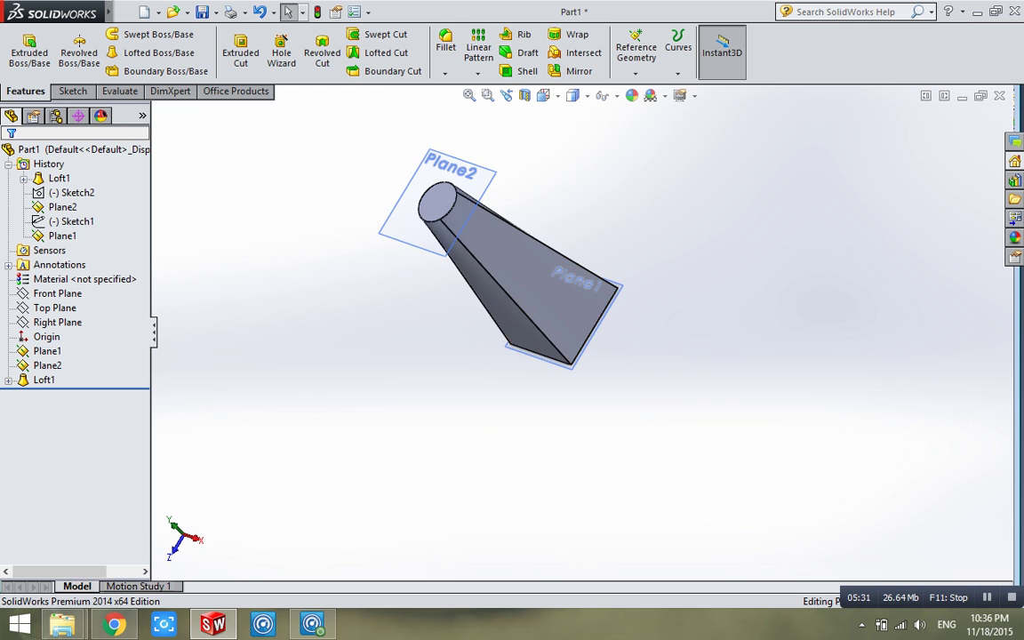
pyautogui.press('Down')
pyautogui.press('Right')
pyautogui.press('Left')
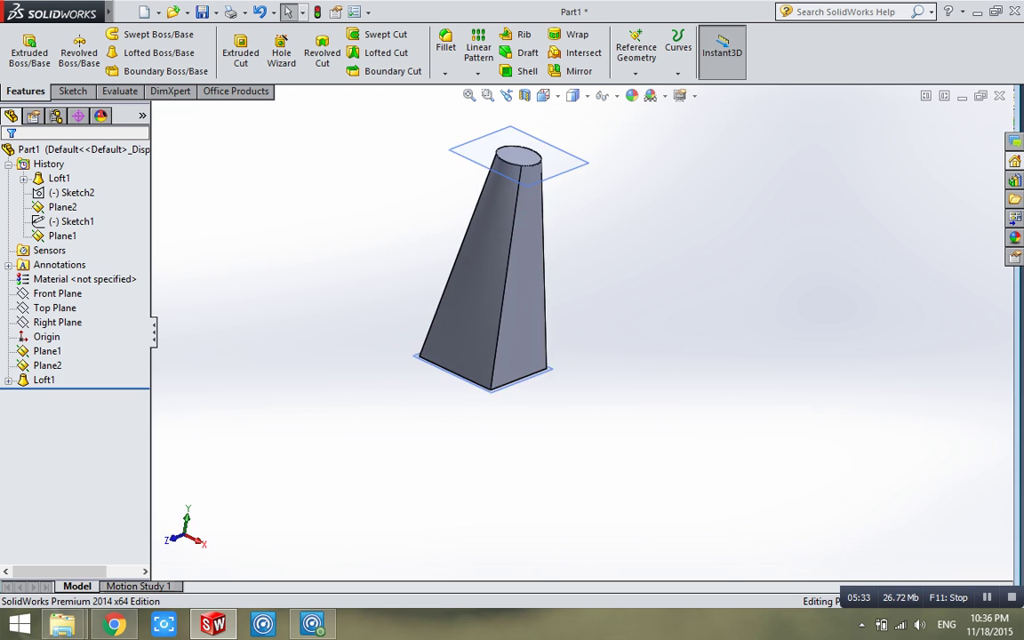
pyautogui.press('Left')
pyautogui.press('Right')
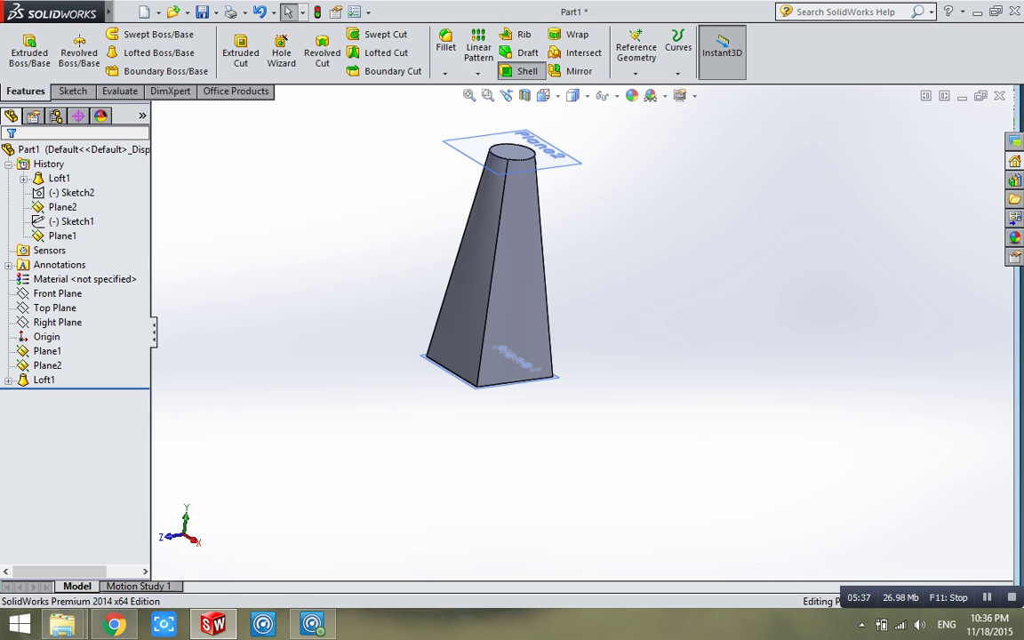
# - Shell the loft to a 2.00mm wall, removing the circular top face
pyautogui.click(527, 72)
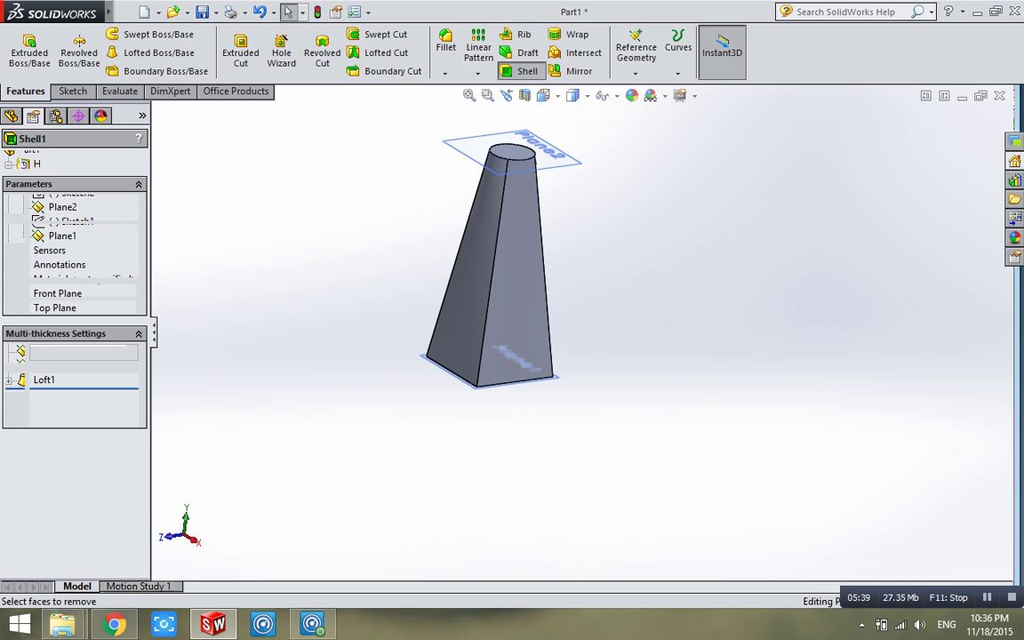
pyautogui.scroll(-2, 527, 188)
pyautogui.scroll(-2, 527, 189)
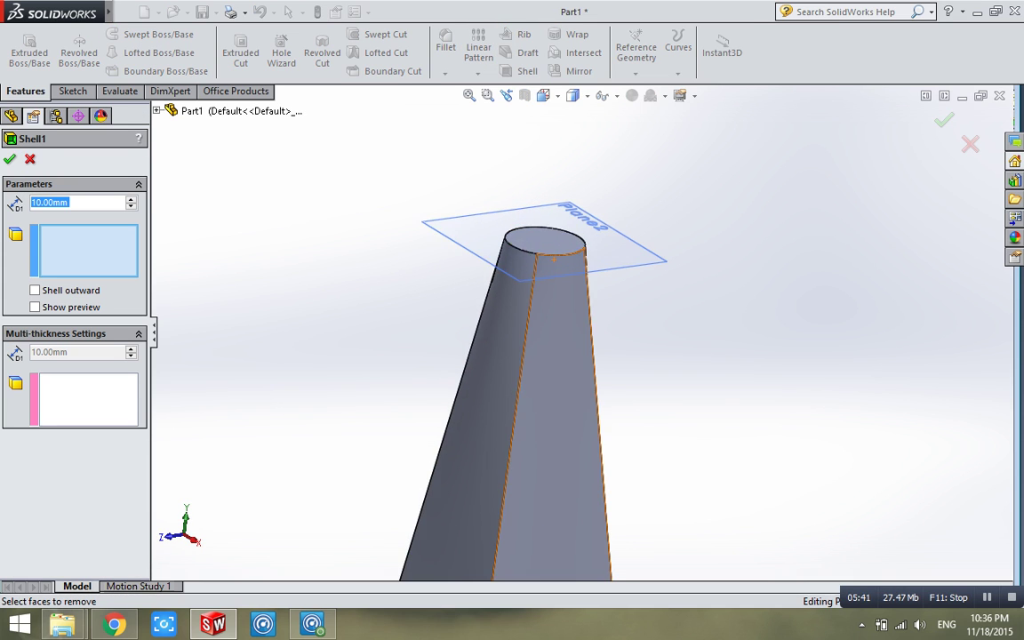
pyautogui.click(550, 240)
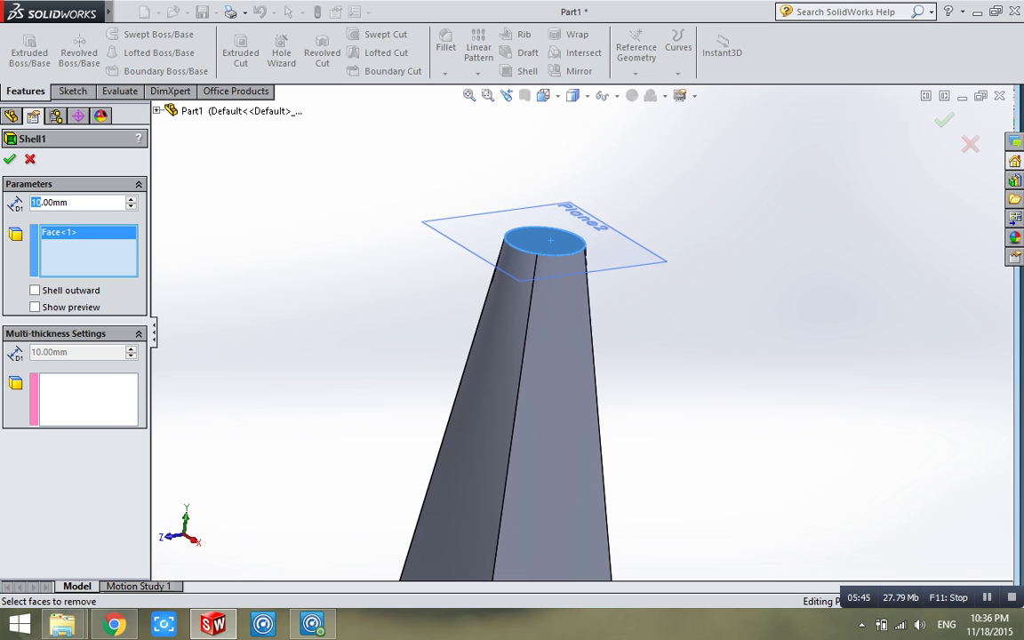
pyautogui.write('2')
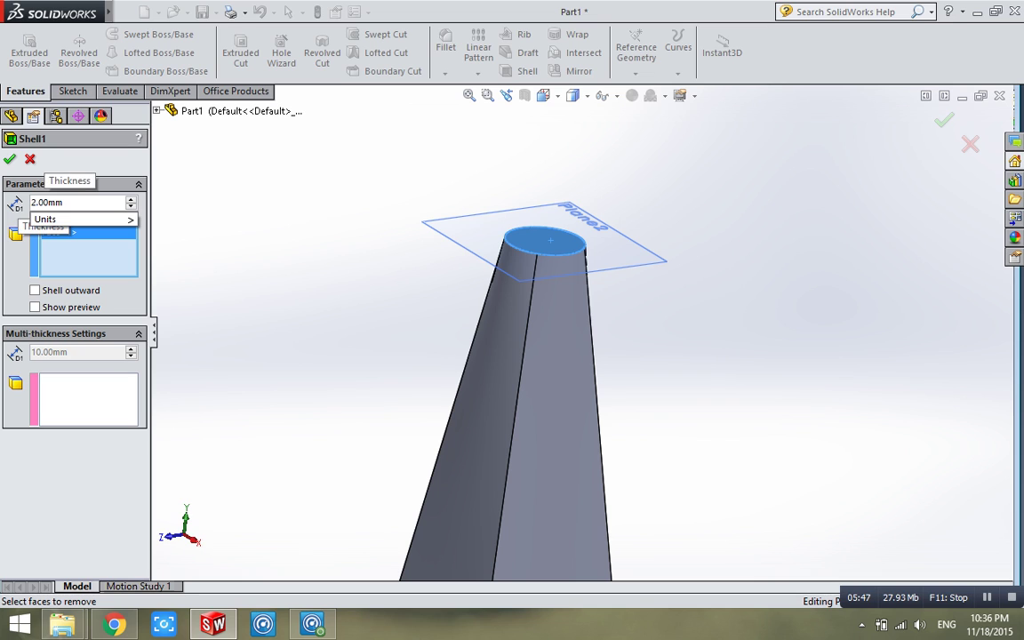
pyautogui.press('Return')
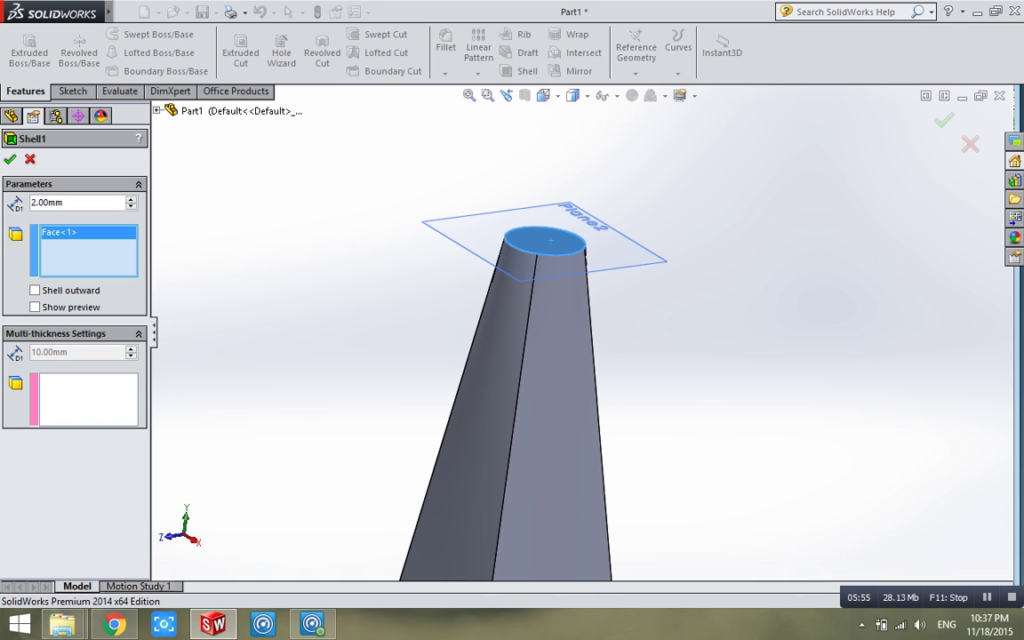
pyautogui.press('Return')
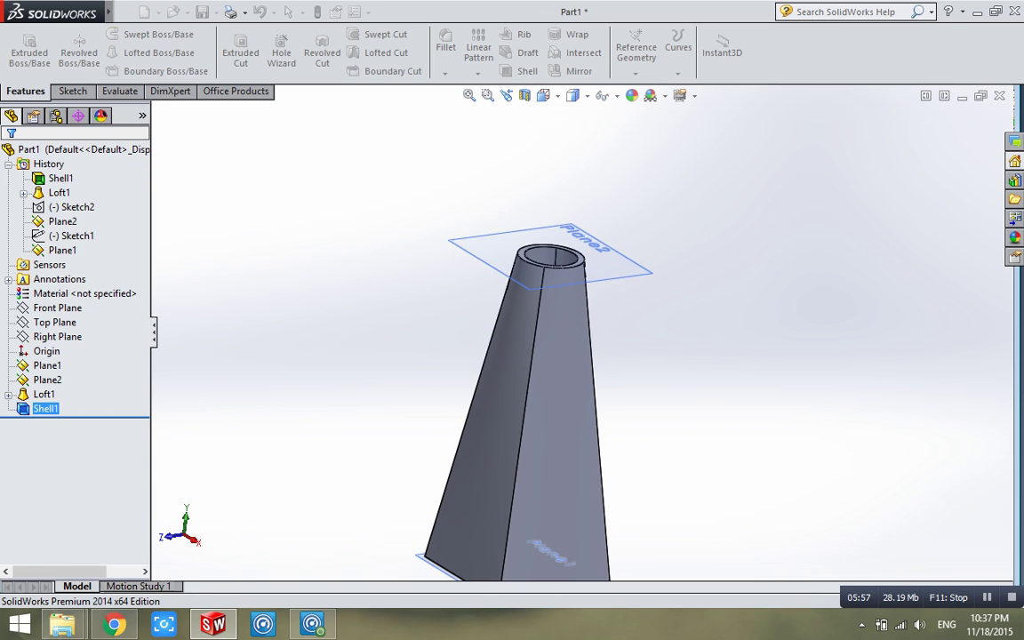
# - Cut the shelled loft with a Front Plane section view at about 20mm
pyautogui.scroll(3, 578, 326)
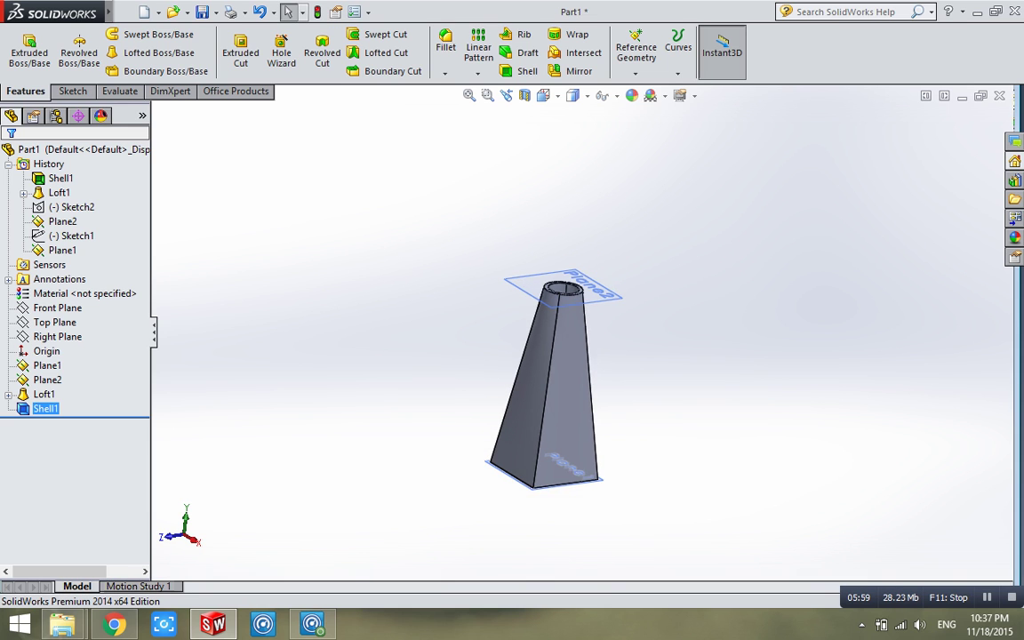
pyautogui.moveTo(552, 374); pyautogui.dragTo(569, 382, button='middle')
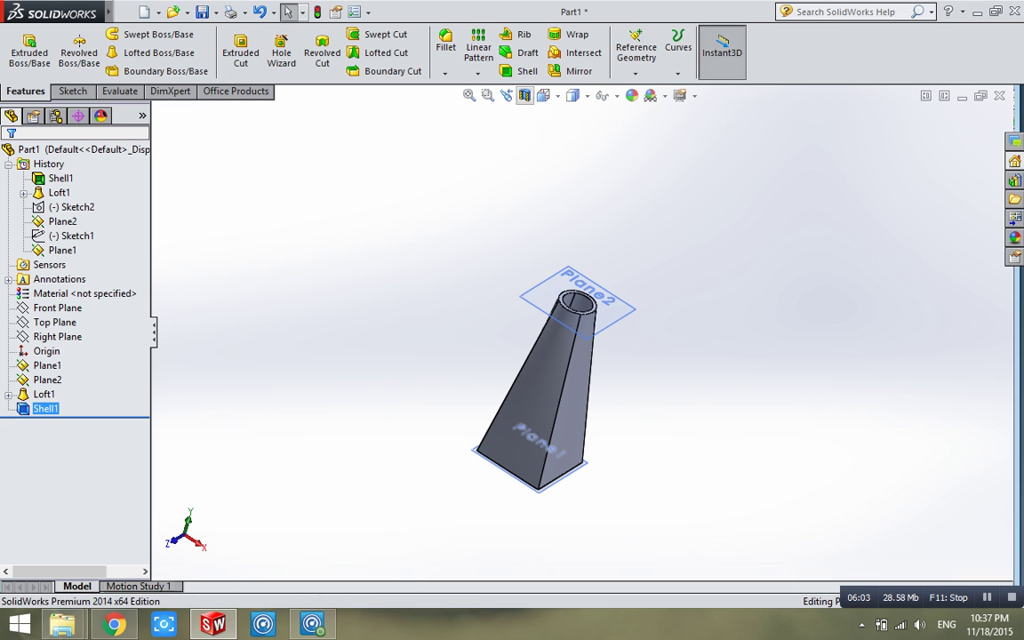
pyautogui.click(524, 95)
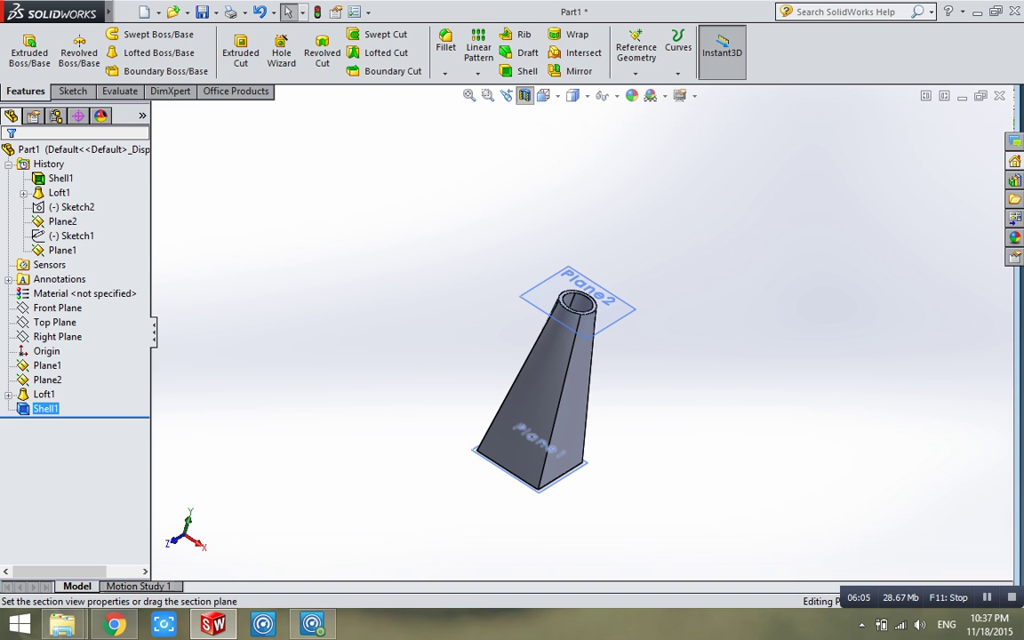
pyautogui.moveTo(573, 346); pyautogui.dragTo(578, 345, button='middle')
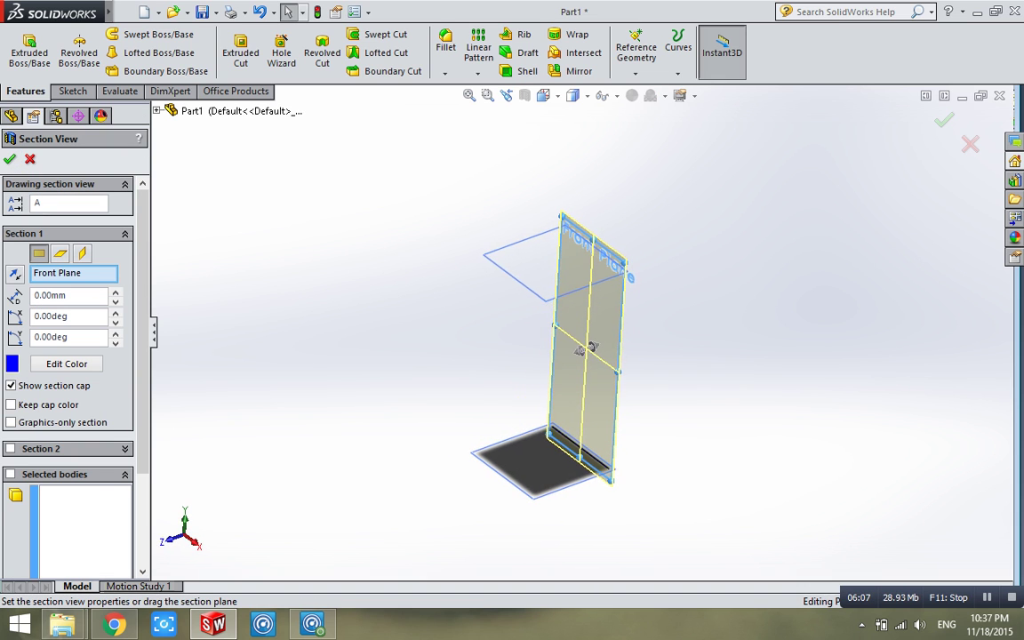
pyautogui.moveTo(579, 345); pyautogui.dragTo(550, 362)
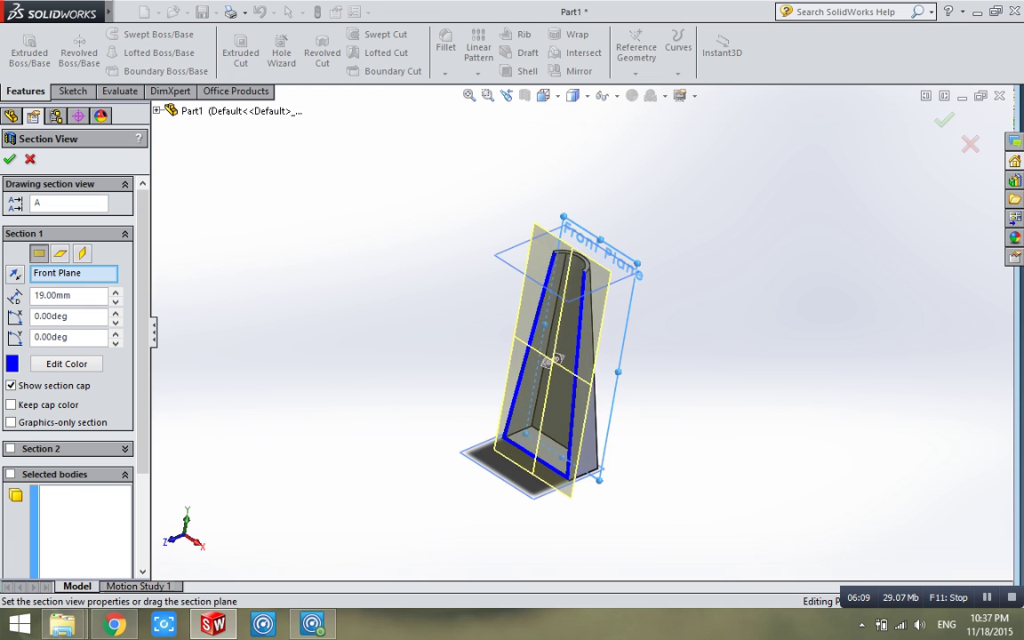
pyautogui.press('Escape')
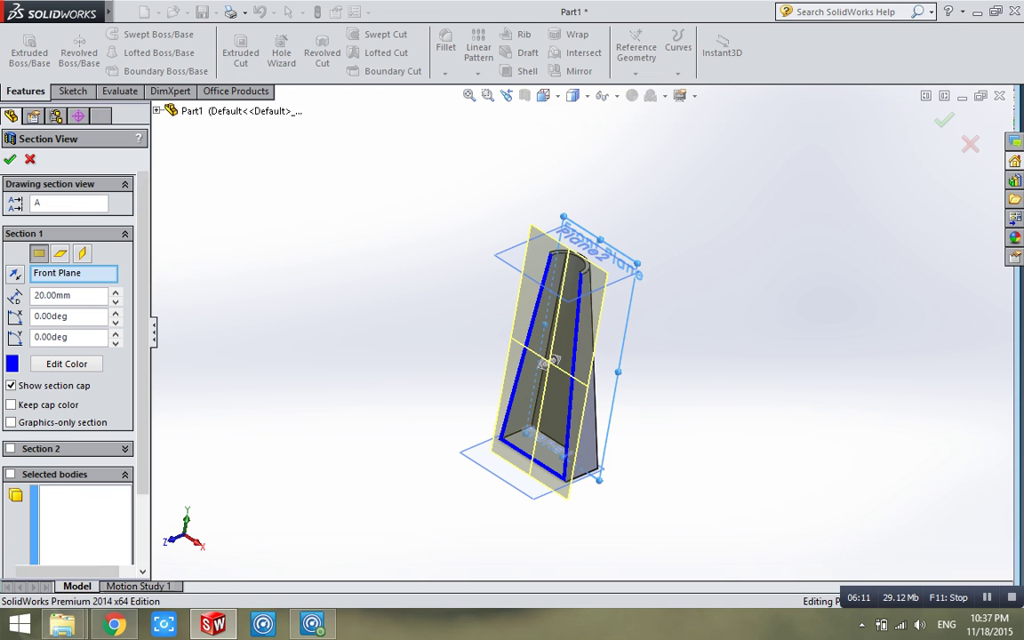